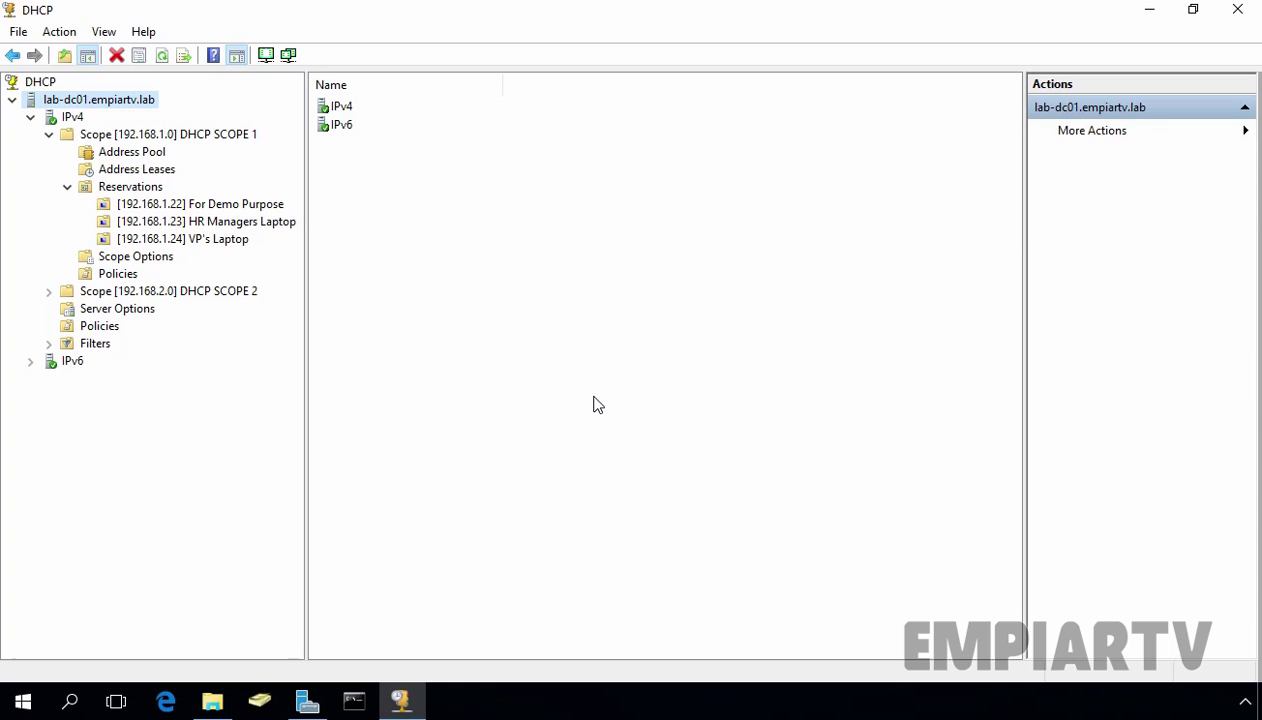
Open Registry Editor and expand HKEY_LOCAL_MACHINE\SYSTEM\CurrentControlSet\Services
{"action": "key", "text": "super+r"}
{"action": "type", "text": "regedit"}
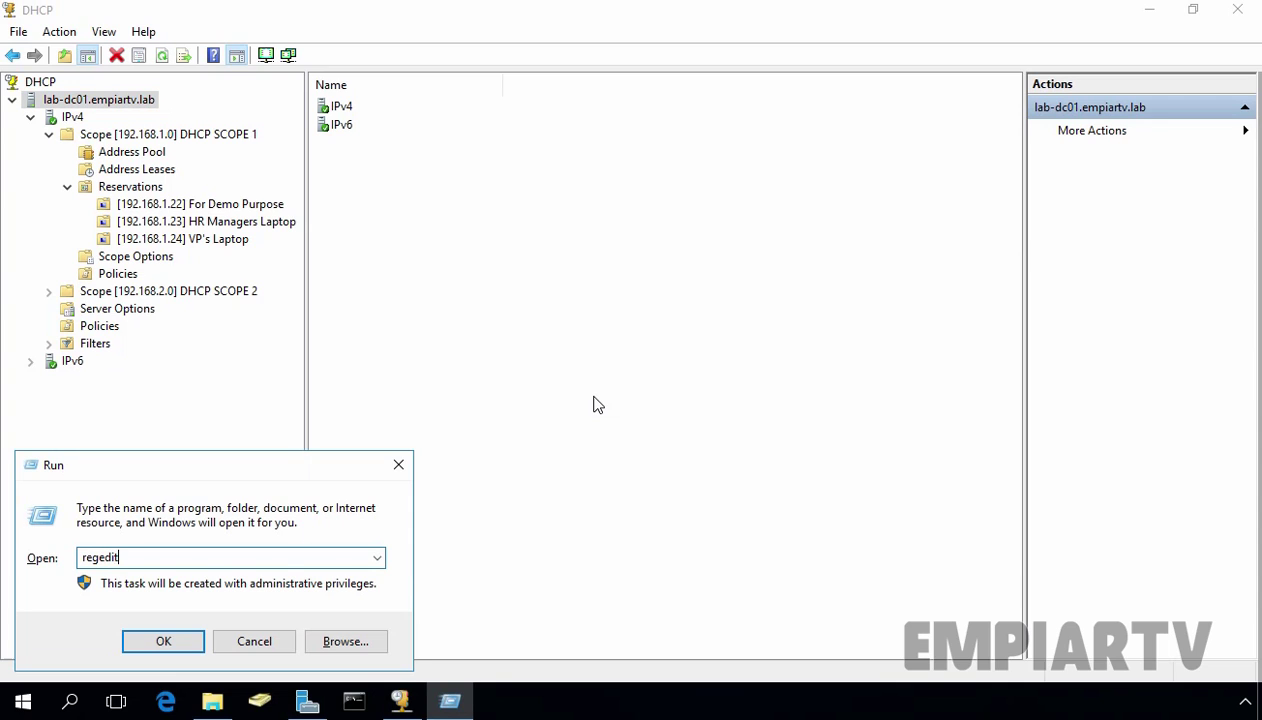
{"action": "key", "text": "Return"}
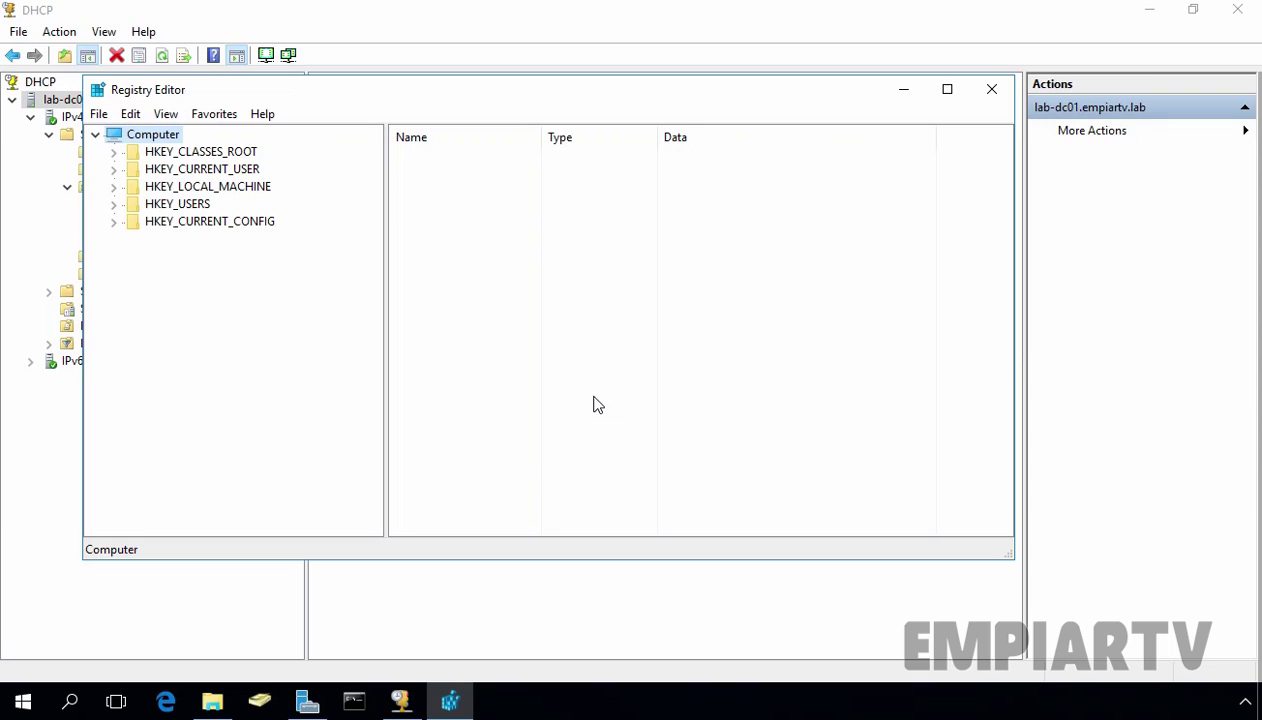
{"action": "double_click", "coordinate": [247, 189]}
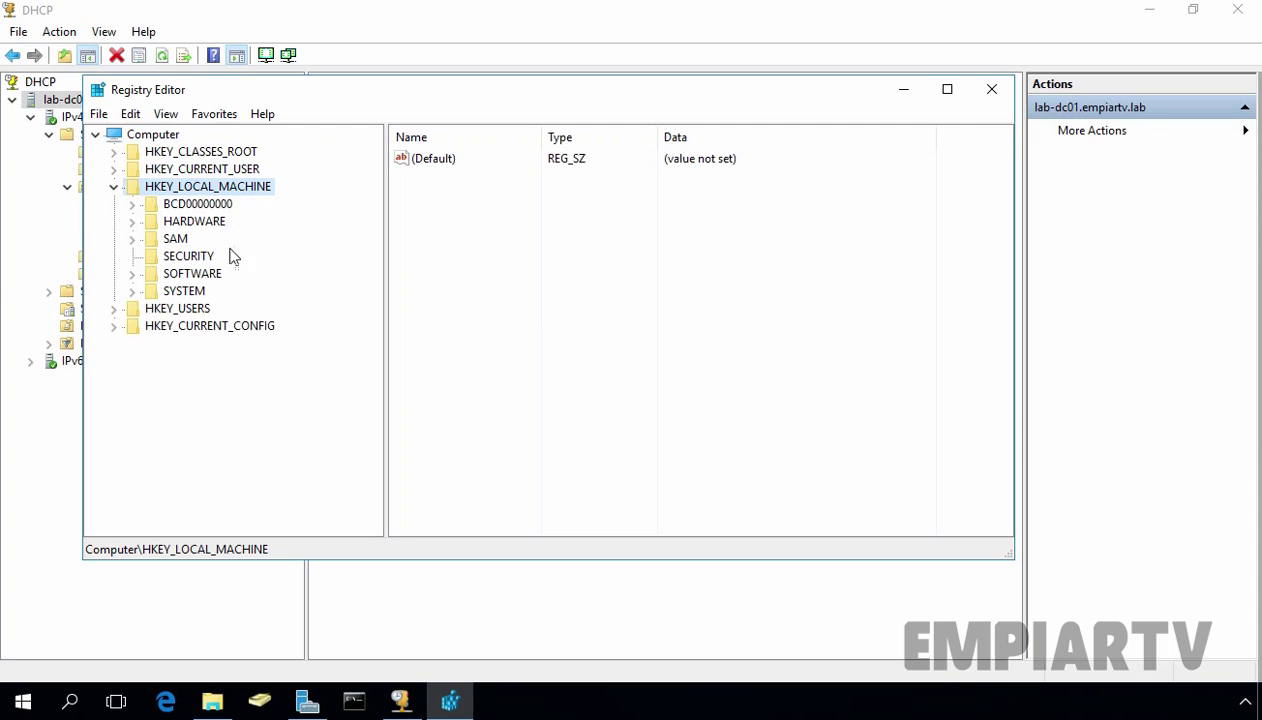
{"action": "double_click", "coordinate": [197, 291]}
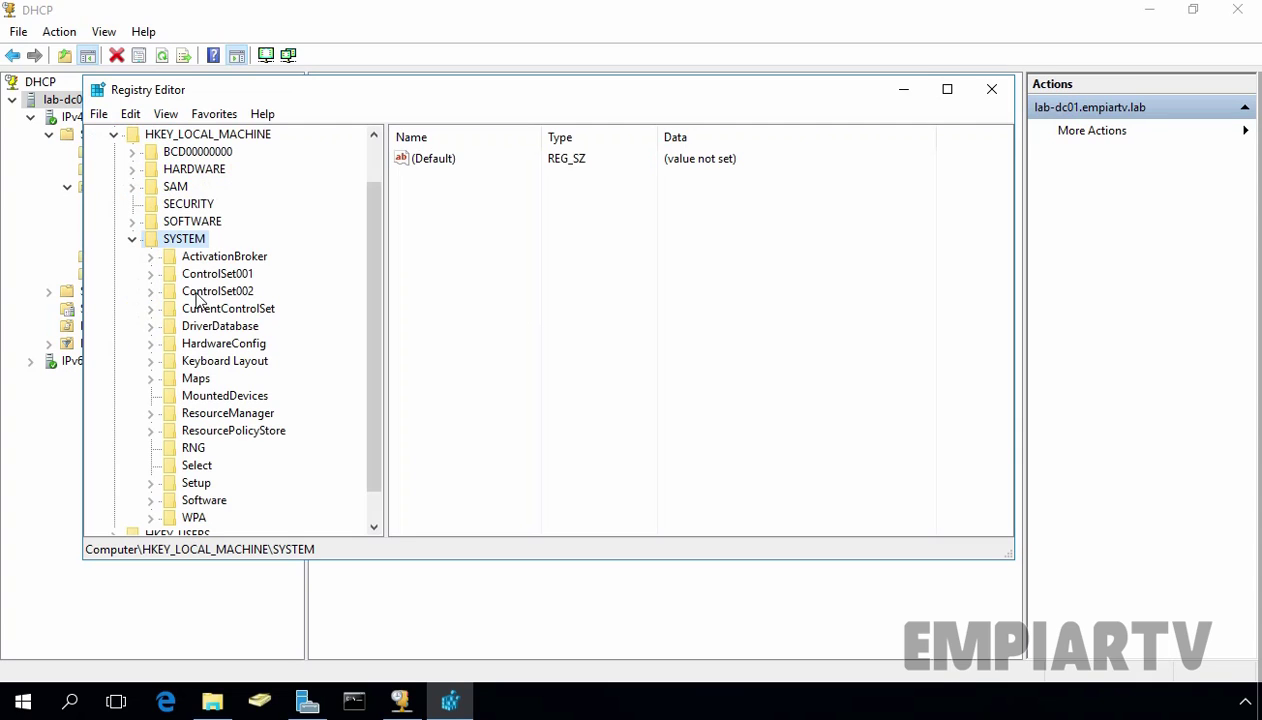
{"action": "double_click", "coordinate": [213, 312]}
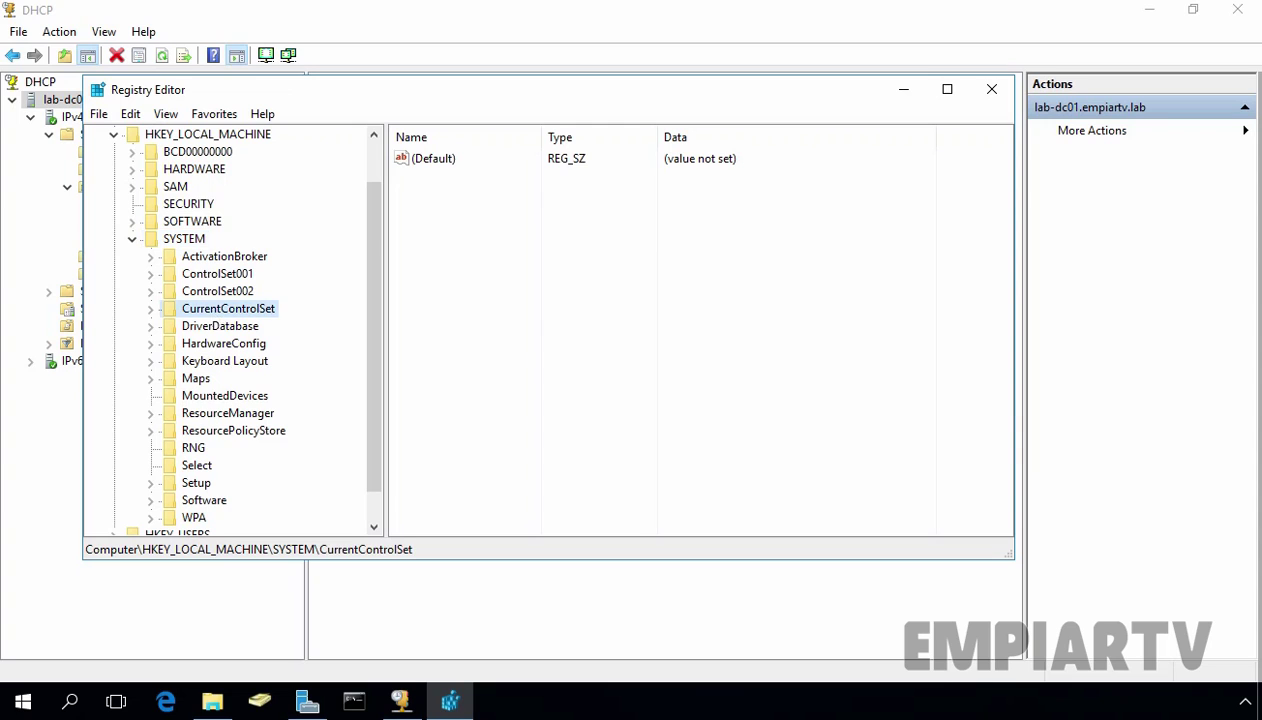
{"action": "double_click", "coordinate": [220, 396]}
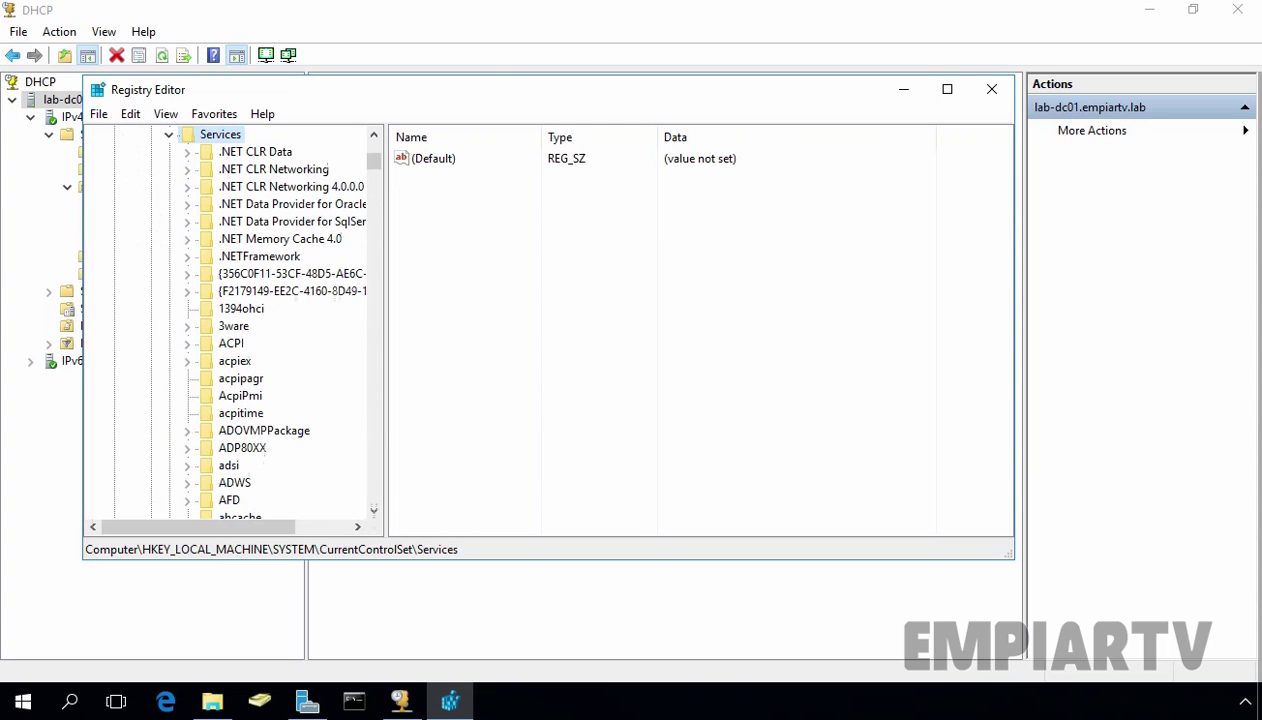
Open the Parameters key under DHCPServer, maximize the window and examine the BackupDatabasePath value
{"action": "scroll", "coordinate": [228, 404], "scroll_direction": "down", "scroll_amount": 13}
{"action": "left_click", "coordinate": [229, 402]}
{"action": "scroll", "coordinate": [229, 402], "scroll_direction": "down", "scroll_amount": 3}
{"action": "scroll", "coordinate": [230, 402], "scroll_direction": "down", "scroll_amount": 20}
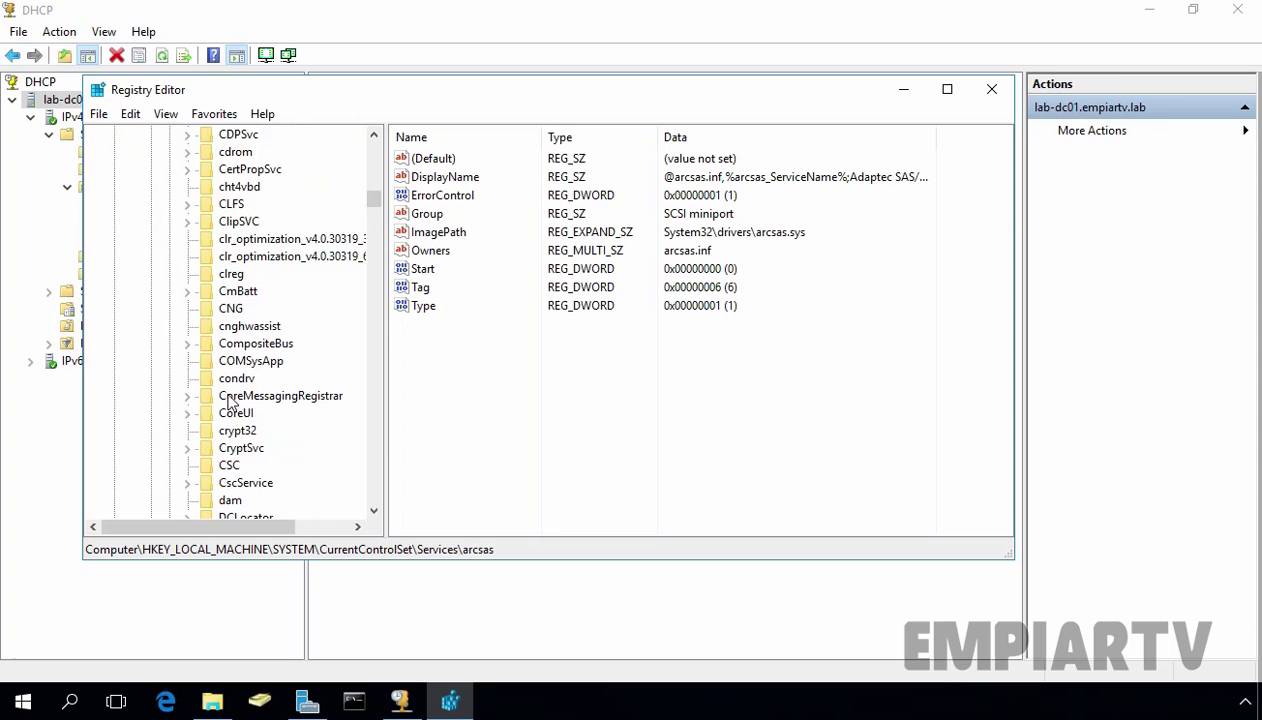
{"action": "scroll", "coordinate": [230, 402], "scroll_direction": "up", "scroll_amount": 4}
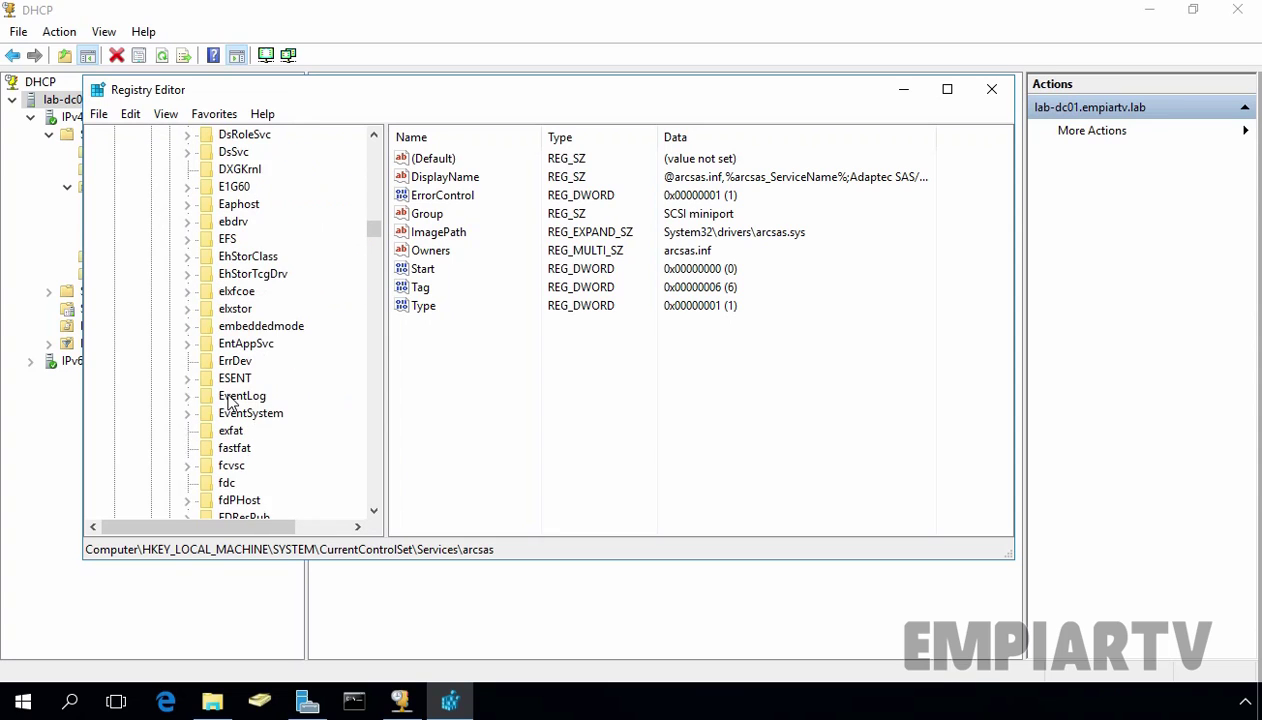
{"action": "scroll", "coordinate": [250, 440], "scroll_direction": "up", "scroll_amount": 4}
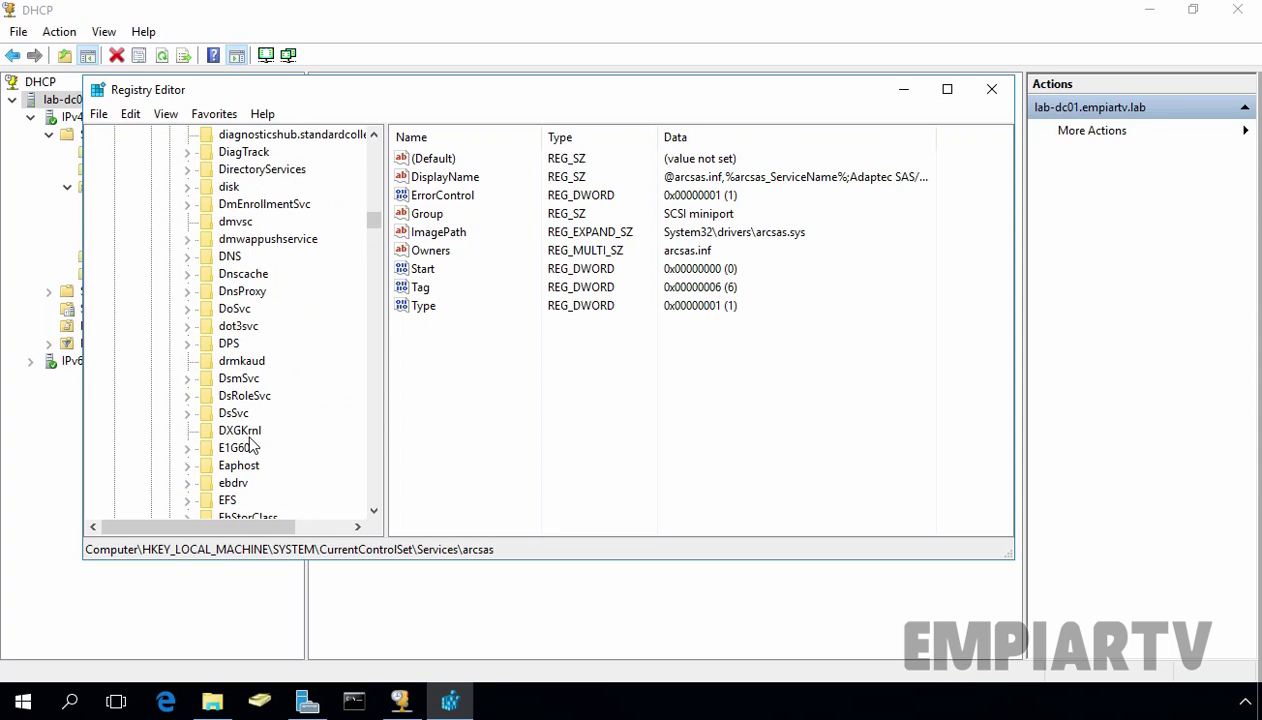
{"action": "double_click", "coordinate": [248, 221]}
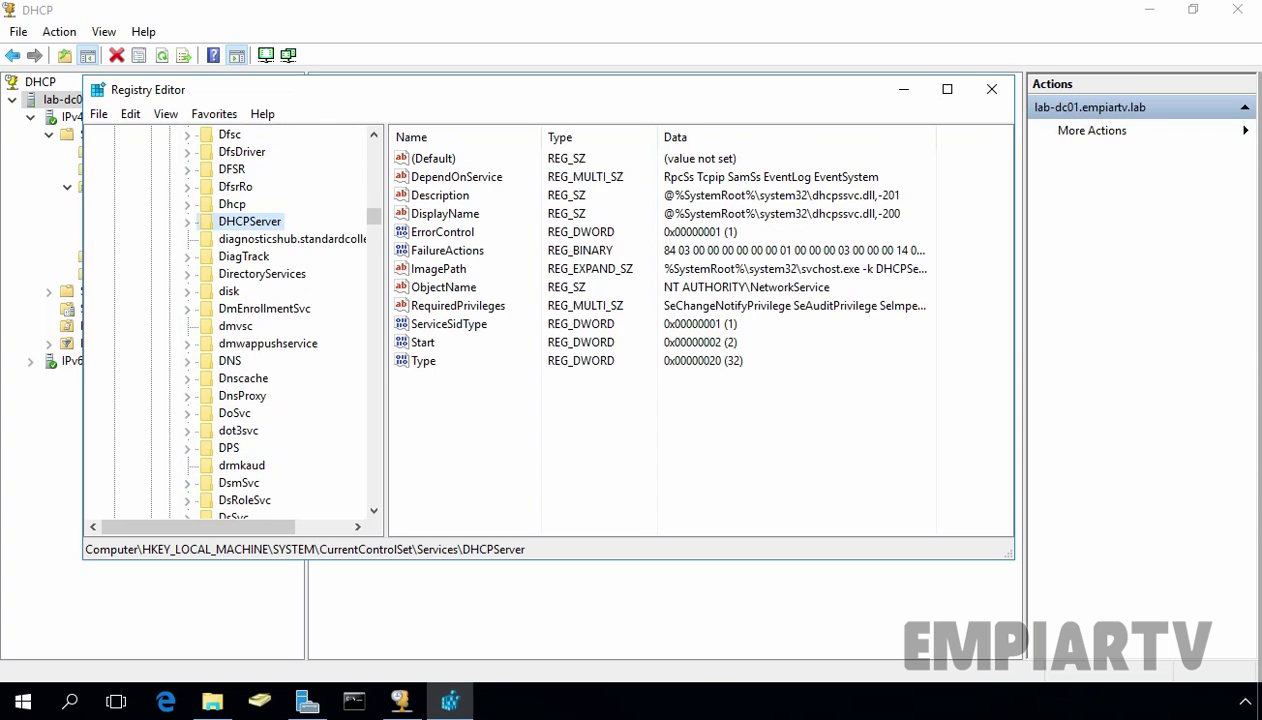
{"action": "left_click", "coordinate": [250, 242]}
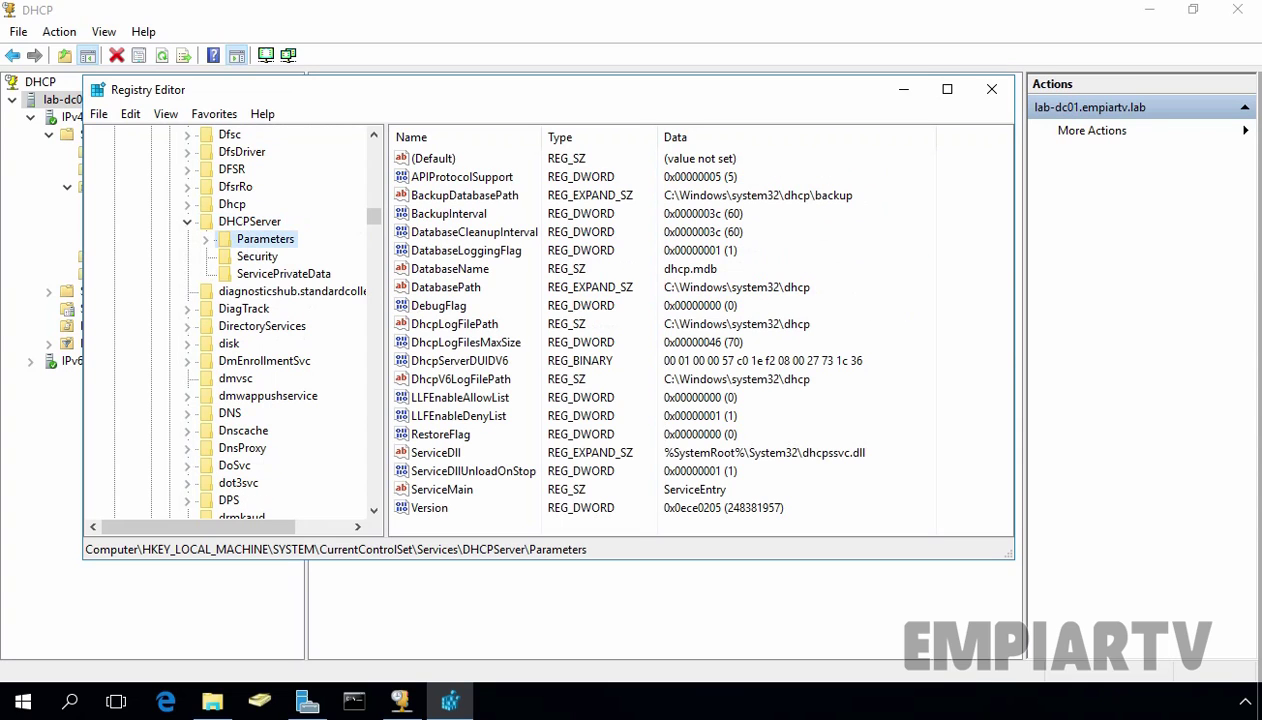
{"action": "left_click", "coordinate": [950, 93]}
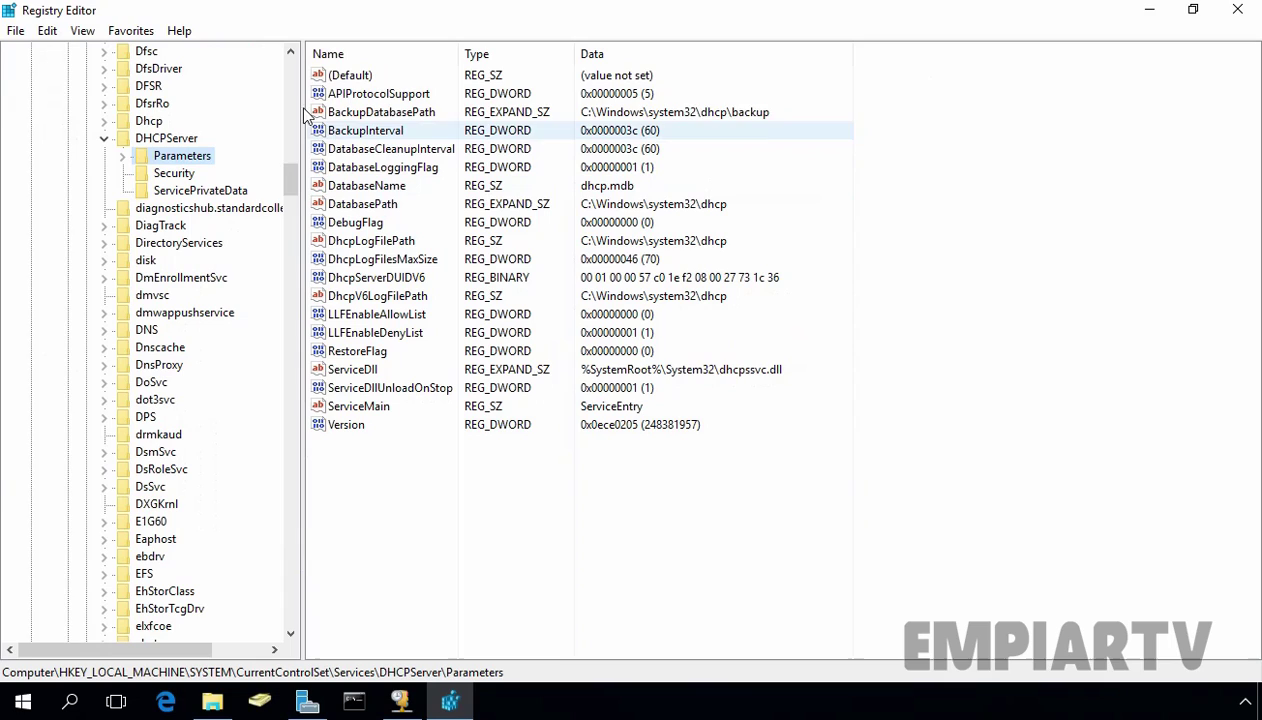
{"action": "left_click", "coordinate": [351, 114]}
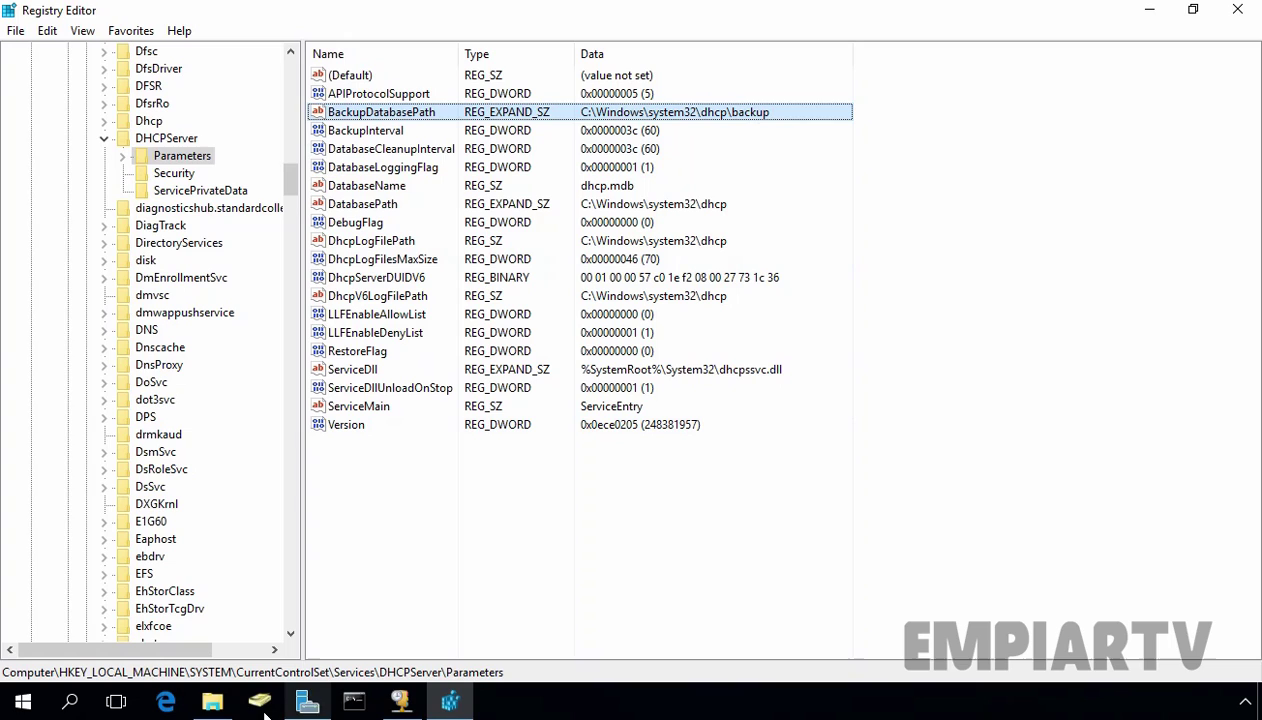
Inspect the C:\Windows\System32\dhcp\backup folder in File Explorer, and close it and the Registry Editor
{"action": "left_click", "coordinate": [212, 703]}
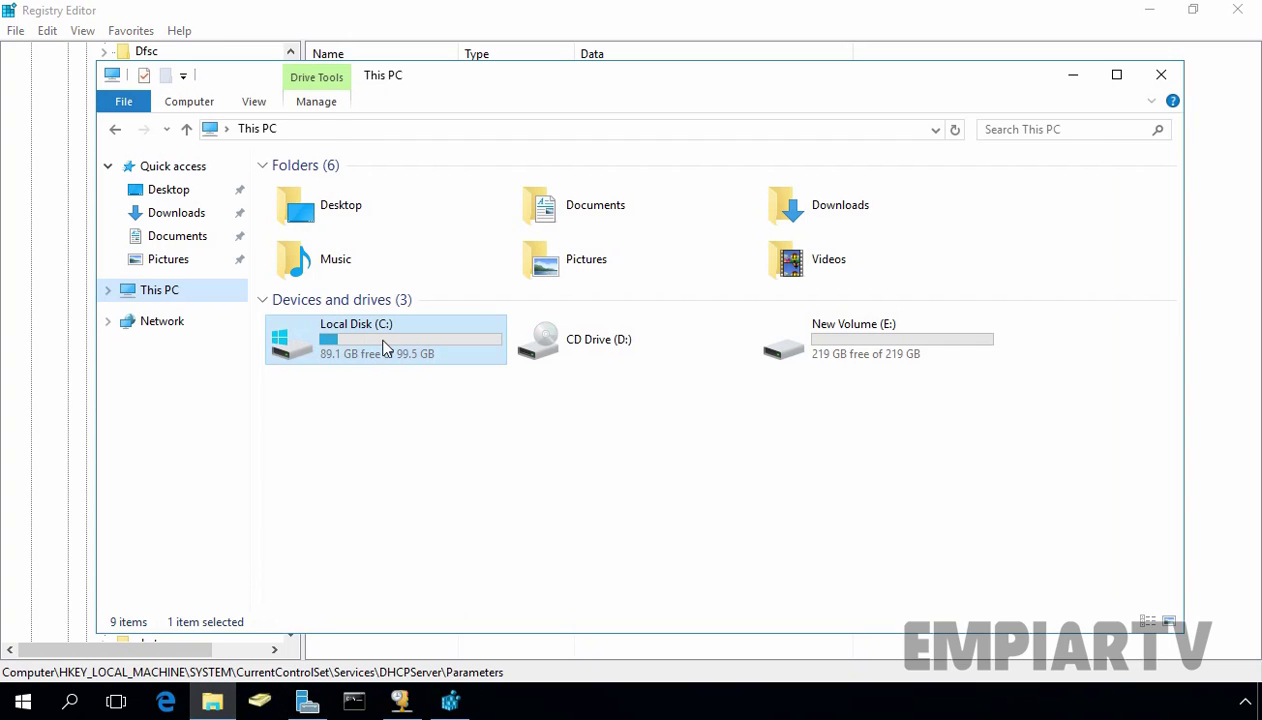
{"action": "double_click", "coordinate": [383, 346]}
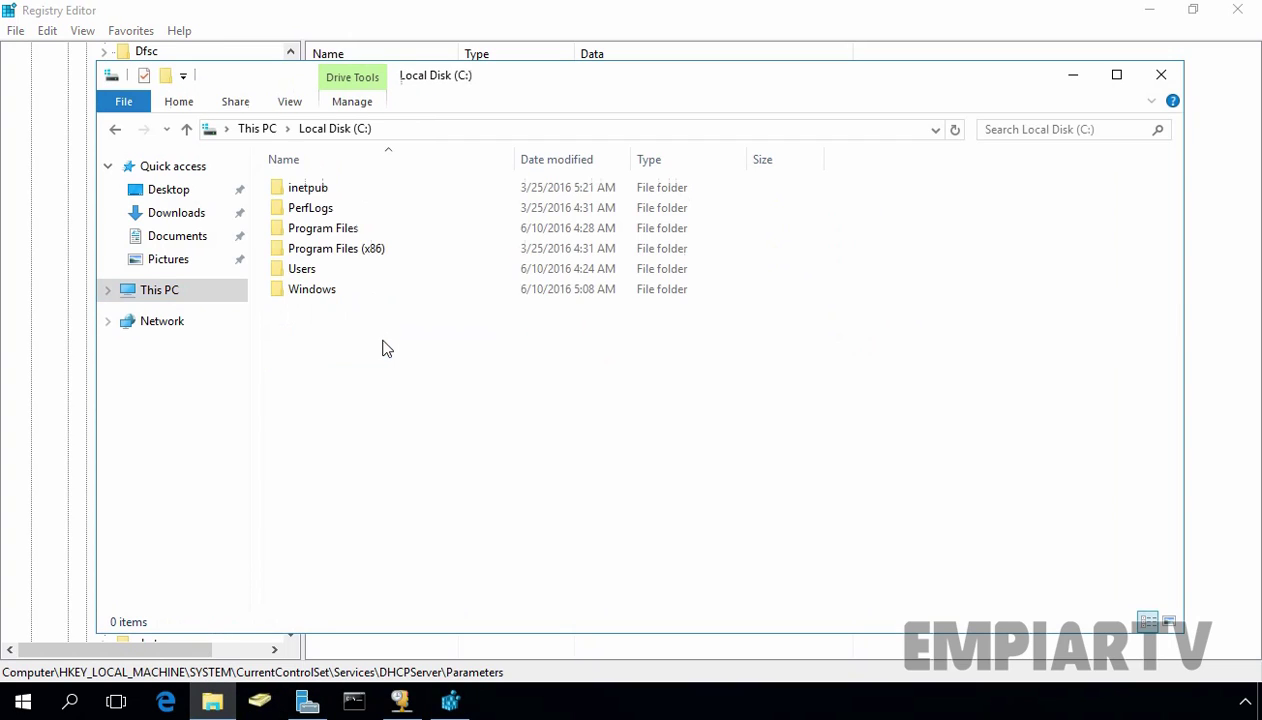
{"action": "double_click", "coordinate": [304, 297]}
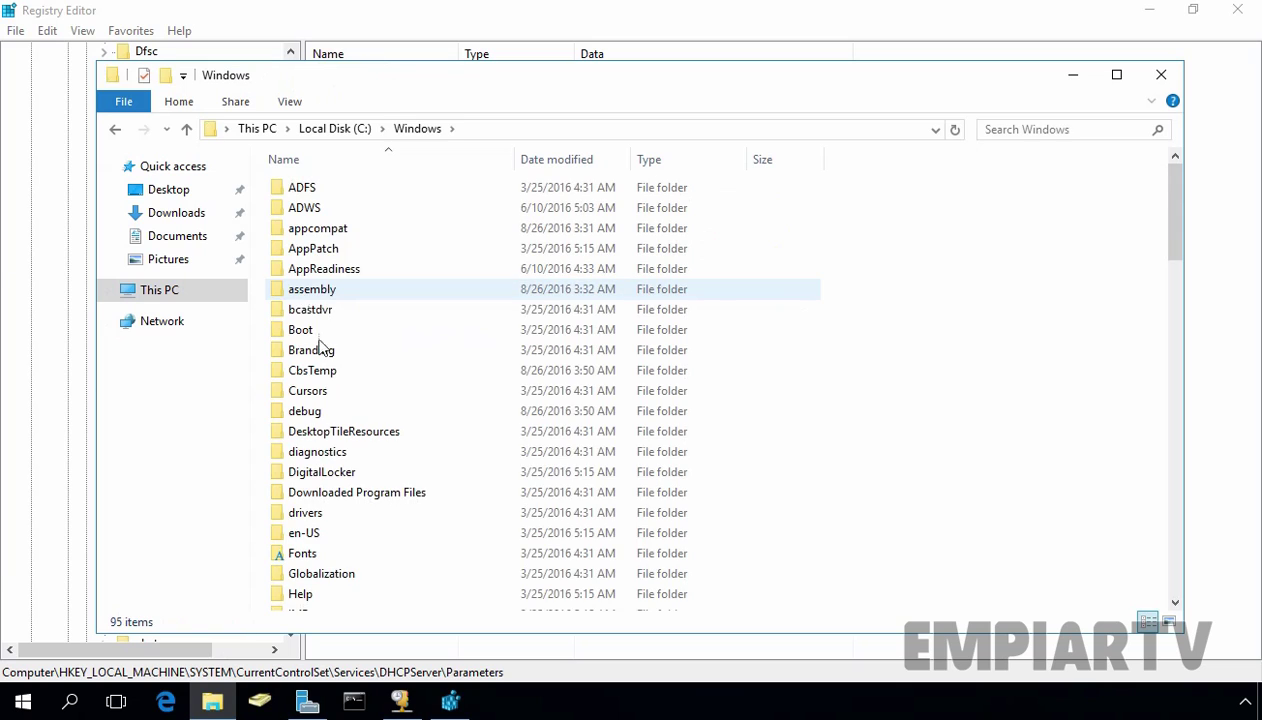
{"action": "scroll", "coordinate": [332, 400], "scroll_direction": "down", "scroll_amount": 14}
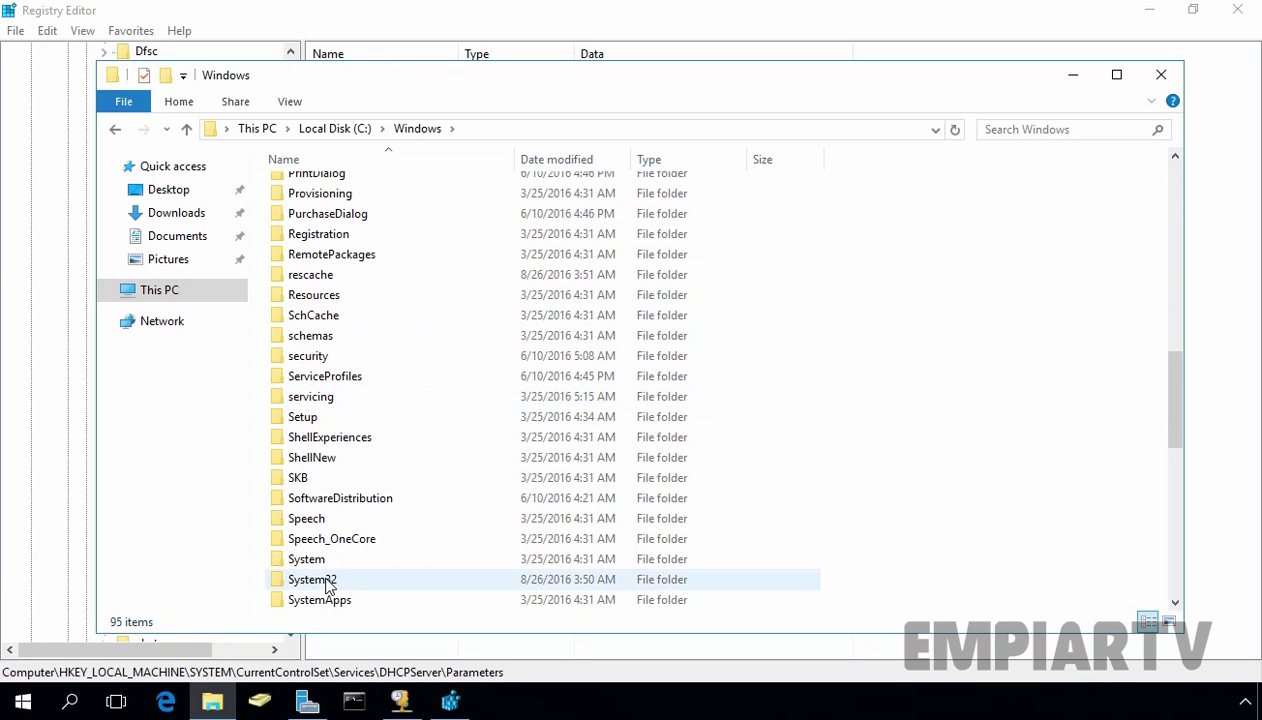
{"action": "double_click", "coordinate": [322, 580]}
{"action": "scroll", "coordinate": [360, 360], "scroll_direction": "down", "scroll_amount": 2}
{"action": "scroll", "coordinate": [371, 368], "scroll_direction": "down", "scroll_amount": 1}
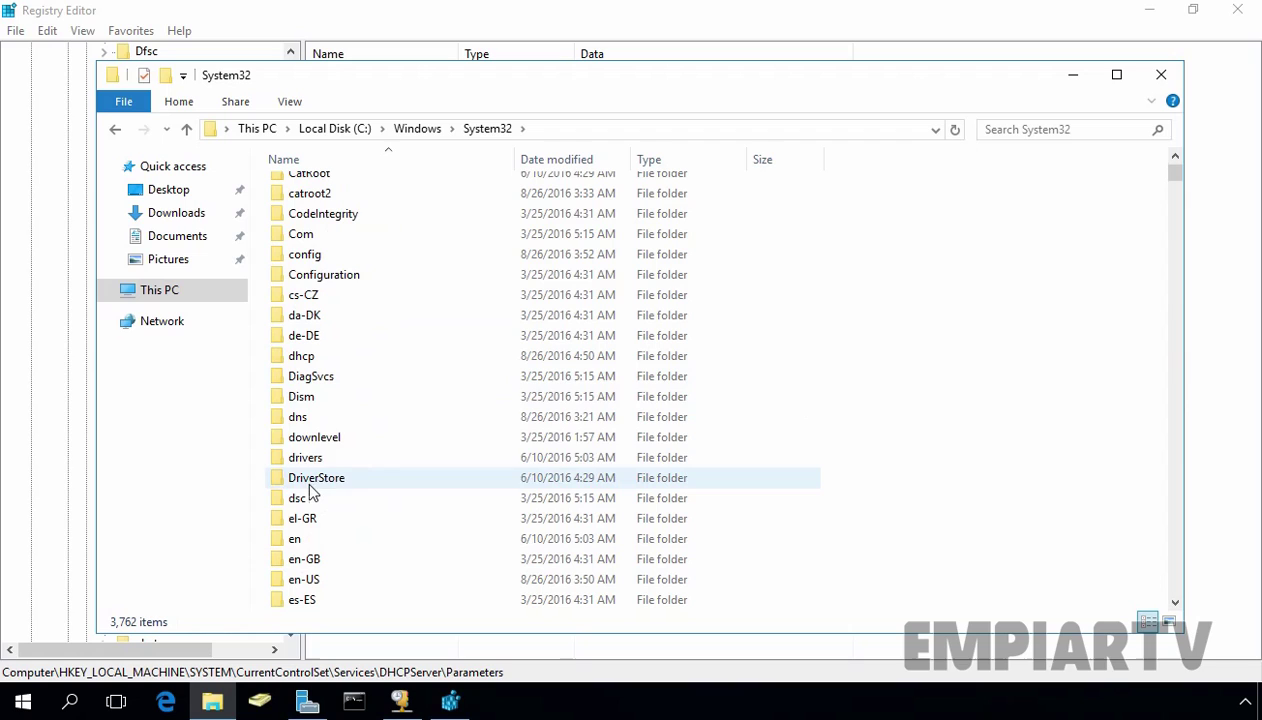
{"action": "double_click", "coordinate": [306, 358]}
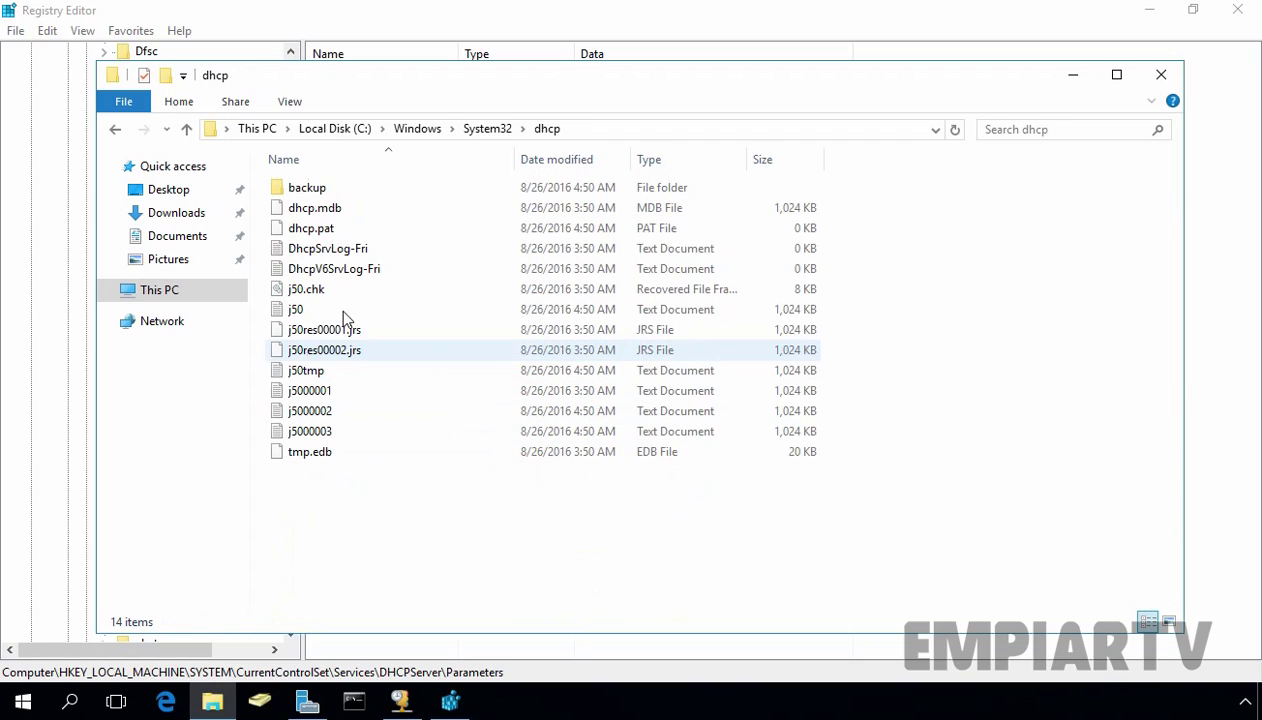
{"action": "left_click", "coordinate": [310, 189]}
{"action": "double_click", "coordinate": [306, 187]}
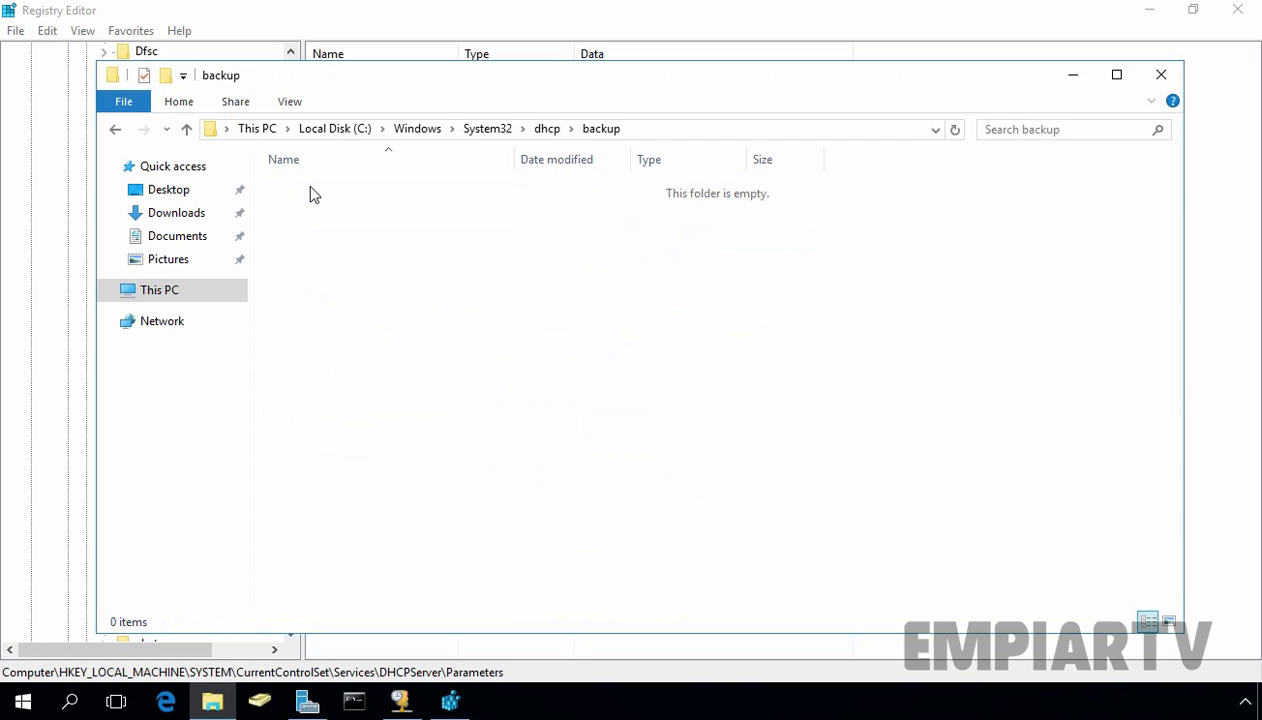
{"action": "left_click_drag", "start_coordinate": [522, 369], "coordinate": [338, 212]}
{"action": "left_click", "coordinate": [1161, 75]}
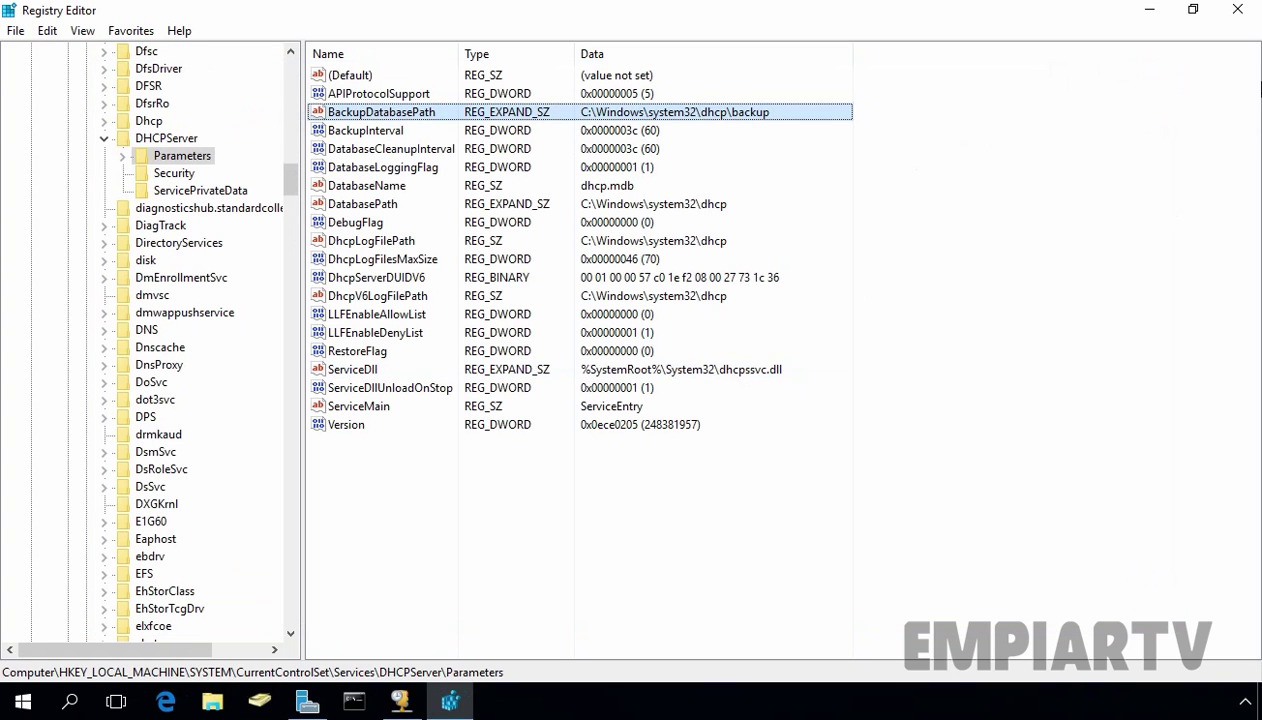
{"action": "left_click", "coordinate": [1237, 9]}
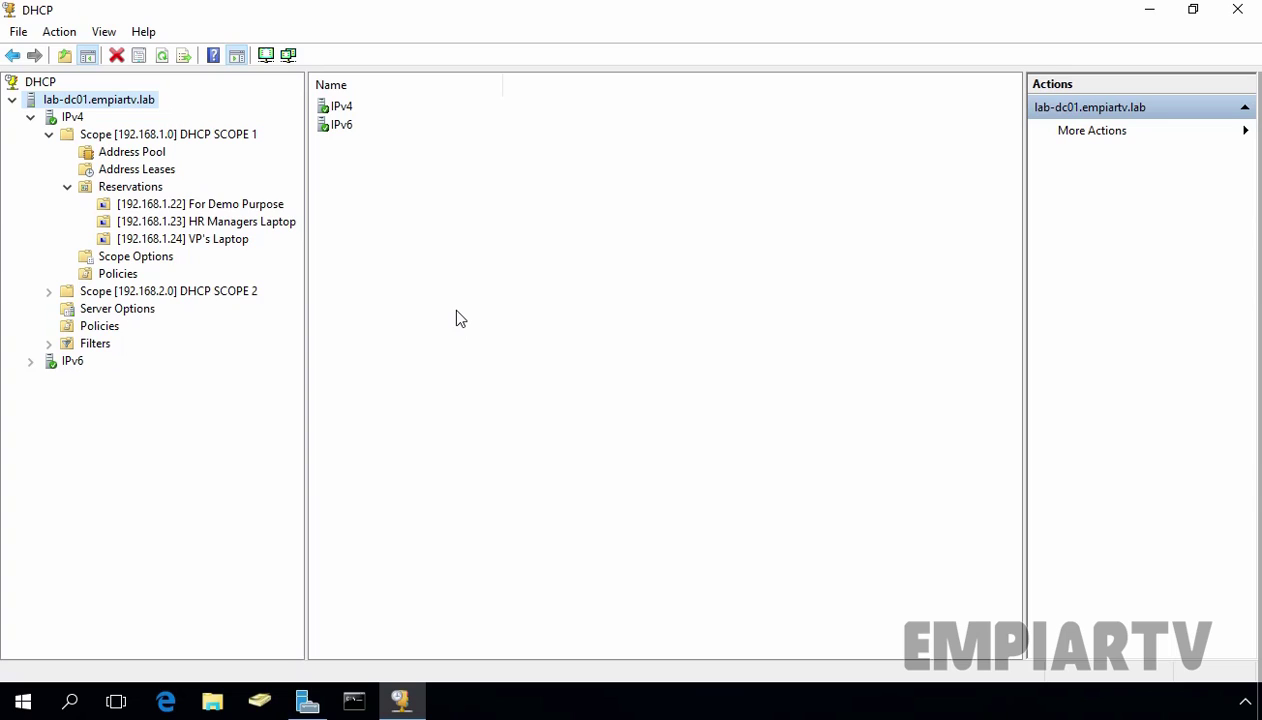
Start a backup of the DHCP server lab-dc01.empiartv.lab and choose New Volume (E:) as the destination drive
{"action": "right_click", "coordinate": [93, 108]}
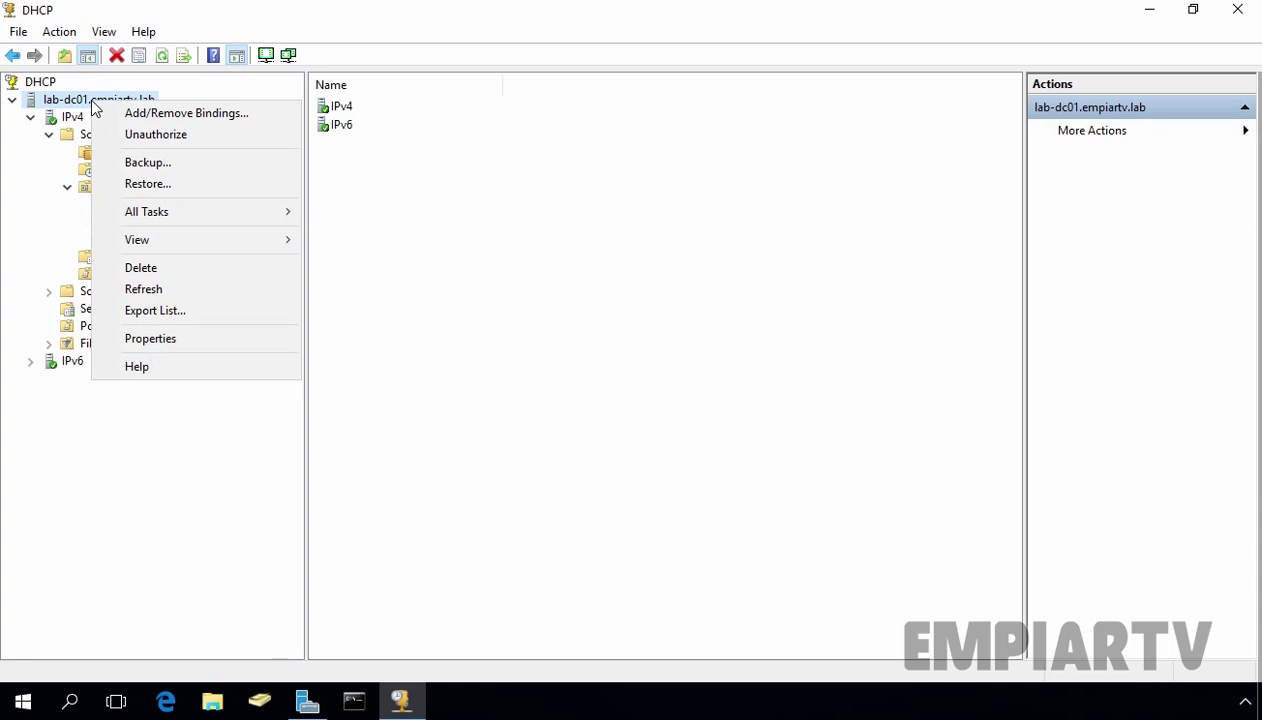
{"action": "left_click", "coordinate": [146, 162]}
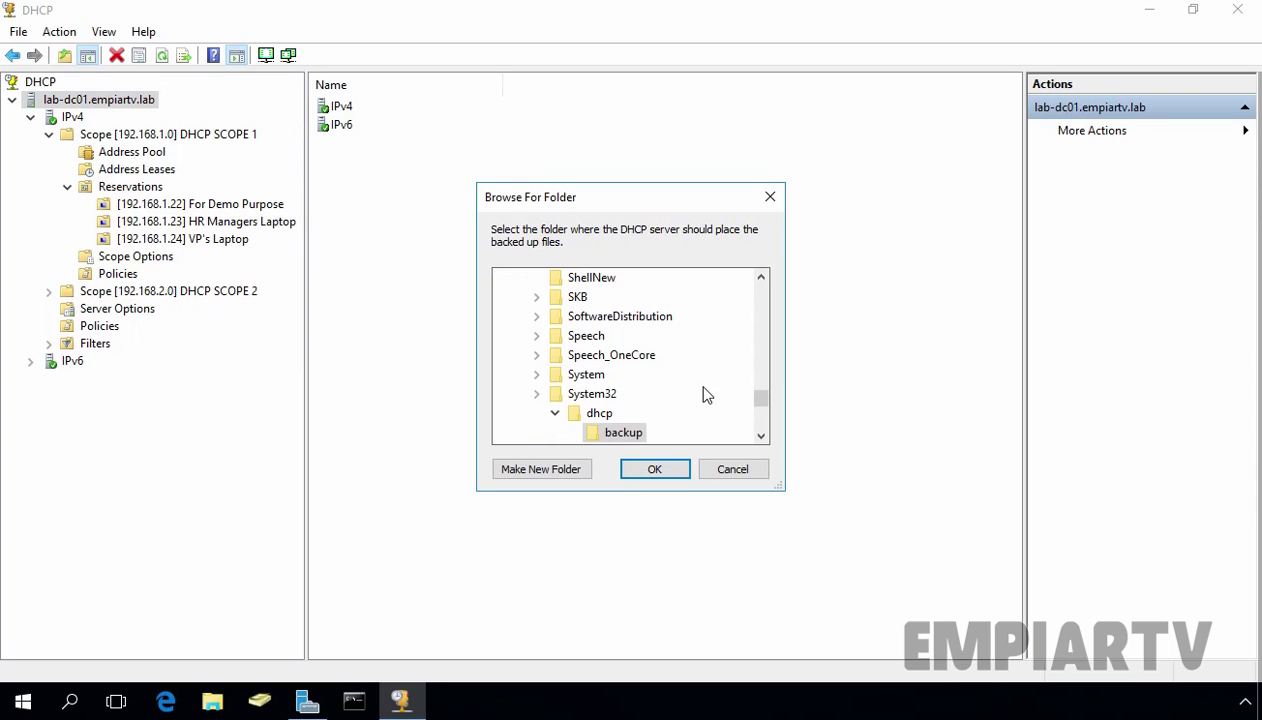
{"action": "left_click_drag", "start_coordinate": [760, 403], "coordinate": [760, 290]}
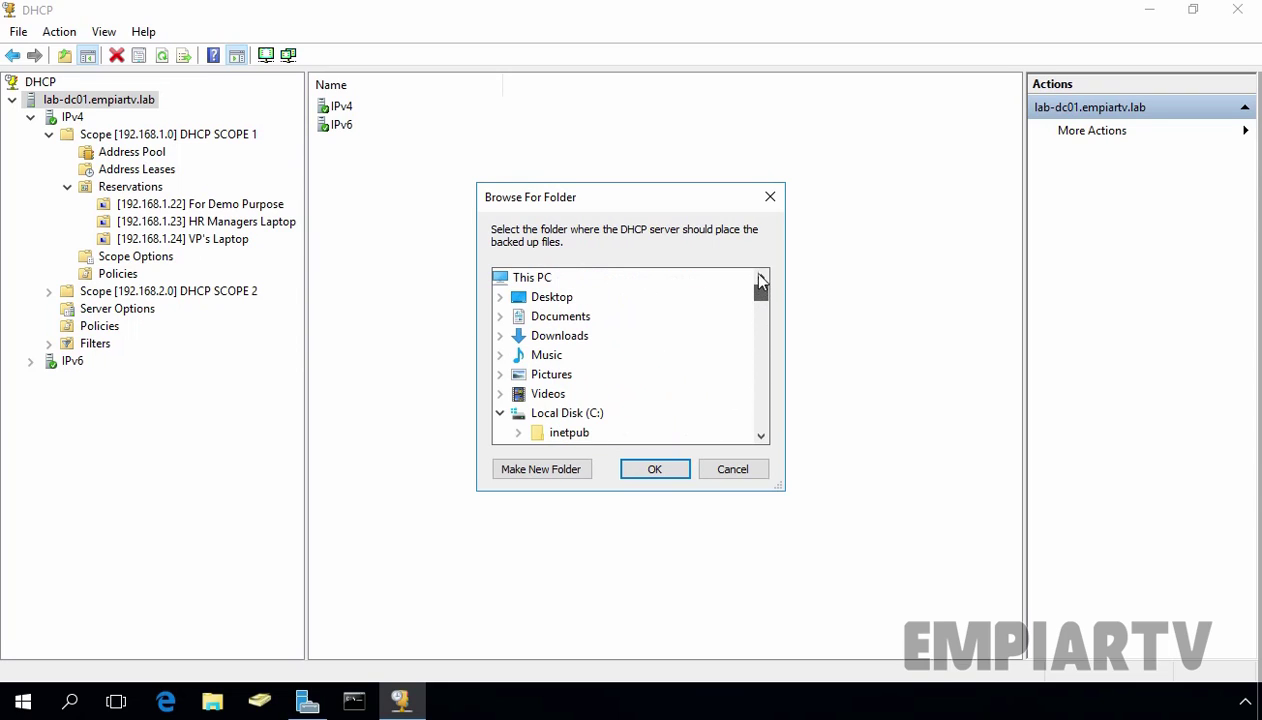
{"action": "left_click", "coordinate": [499, 413]}
{"action": "scroll", "coordinate": [751, 393], "scroll_direction": "down", "scroll_amount": 1}
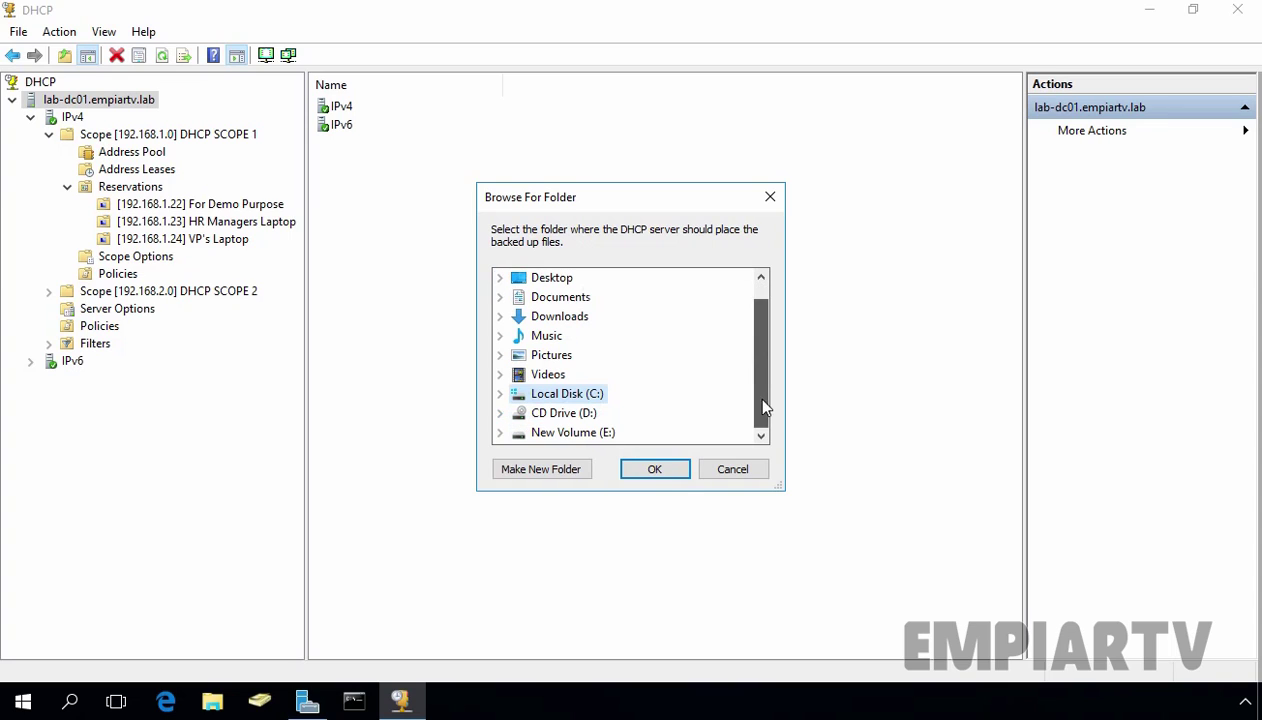
{"action": "left_click", "coordinate": [596, 434]}
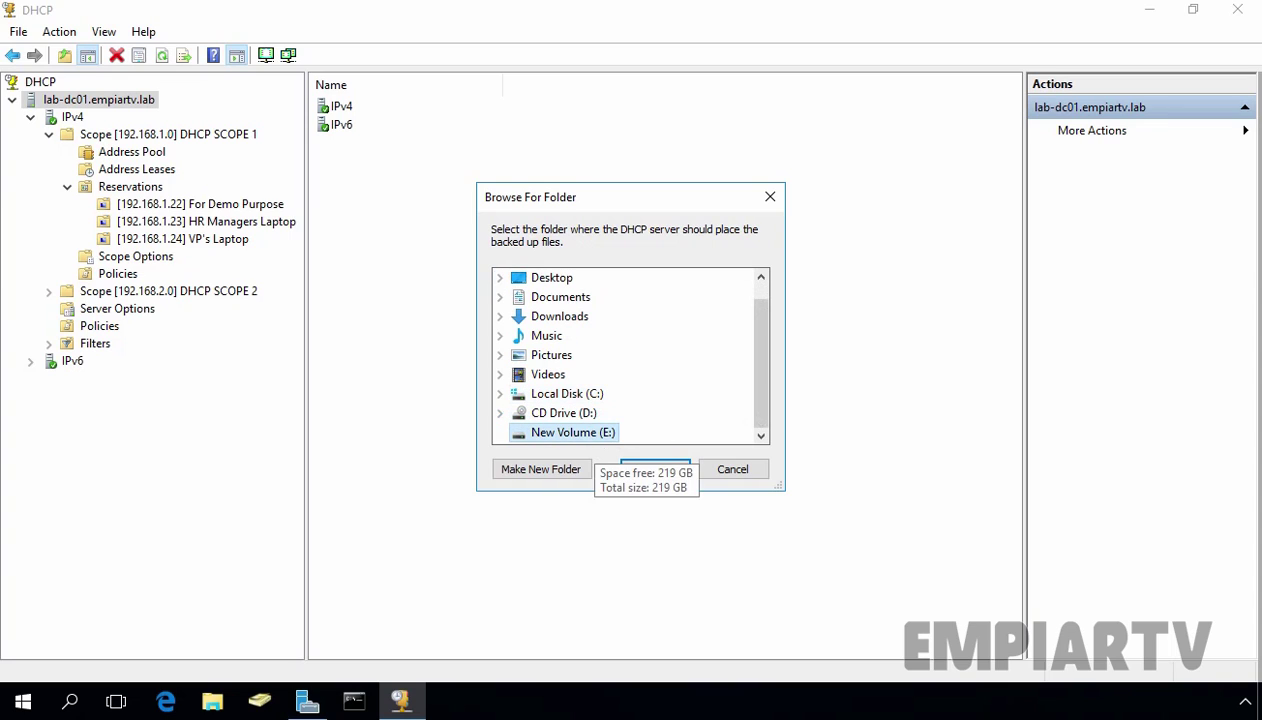
Create a new folder named DHCP-BACKUP on the selected drive and back up the server into it
{"action": "left_click", "coordinate": [541, 469]}
{"action": "type", "text": "D"}
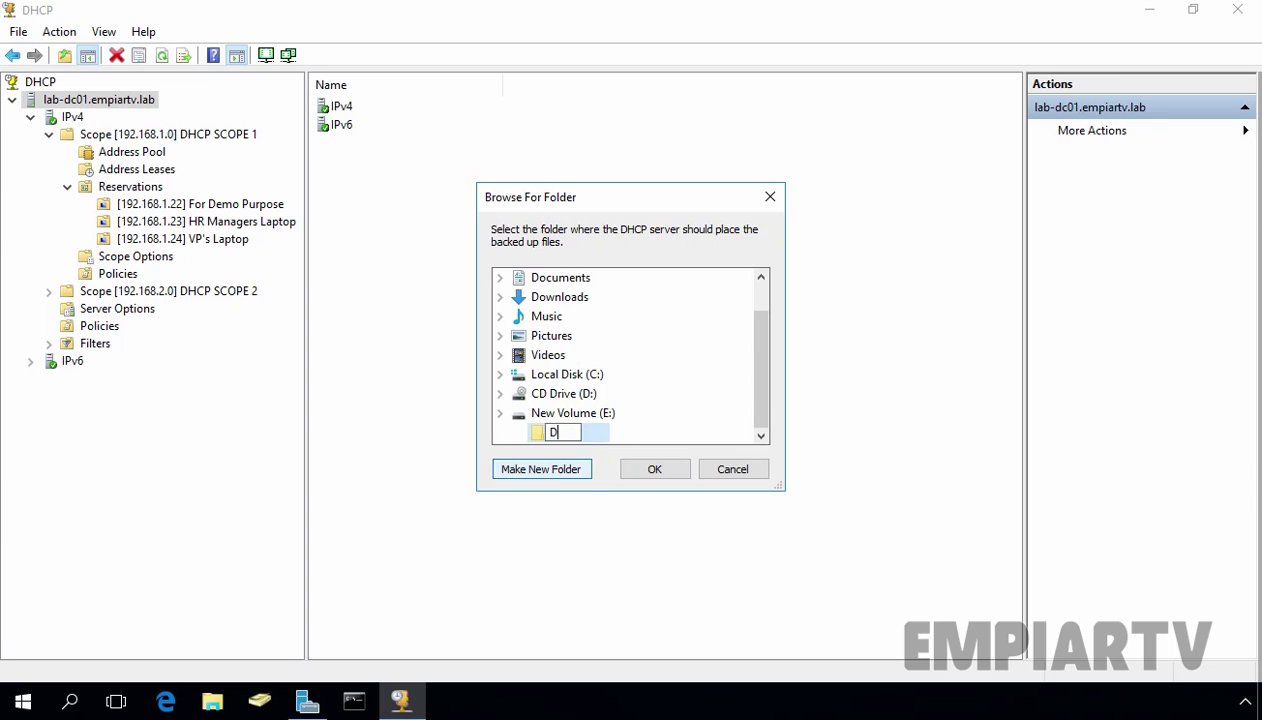
{"action": "type", "text": "HCP-BACKUP"}
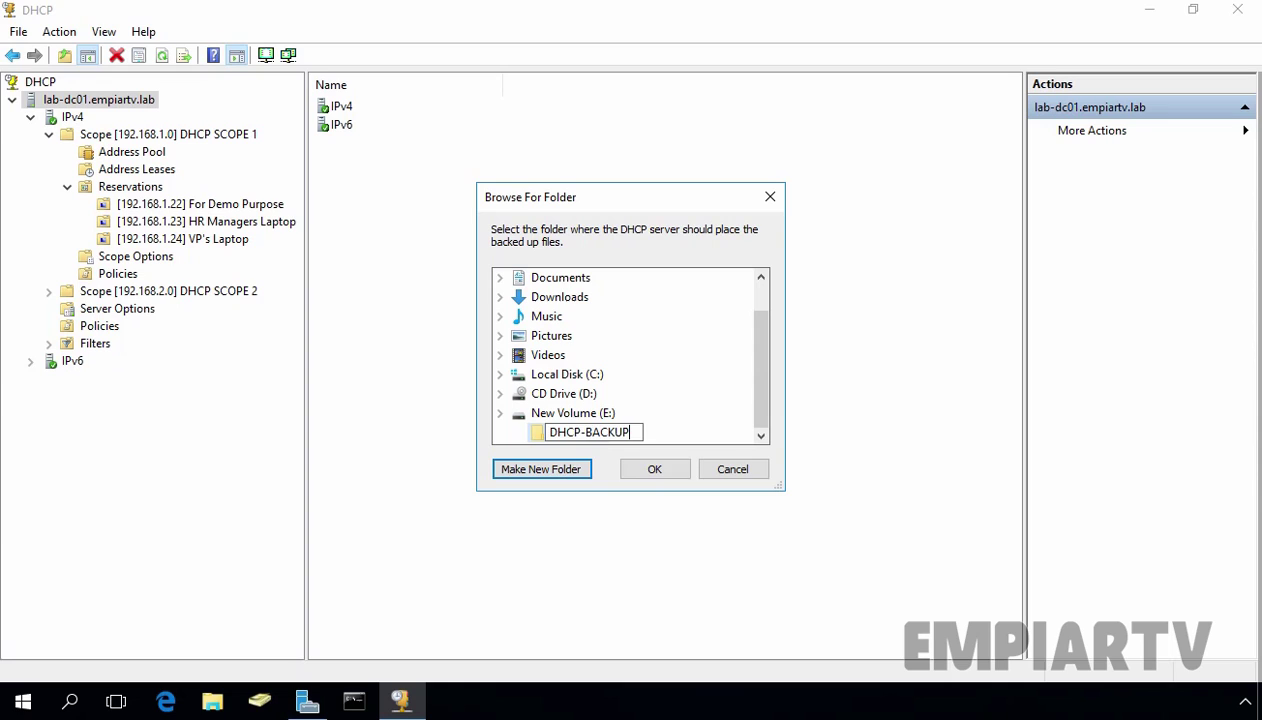
{"action": "left_click", "coordinate": [694, 433]}
{"action": "left_click", "coordinate": [648, 474]}
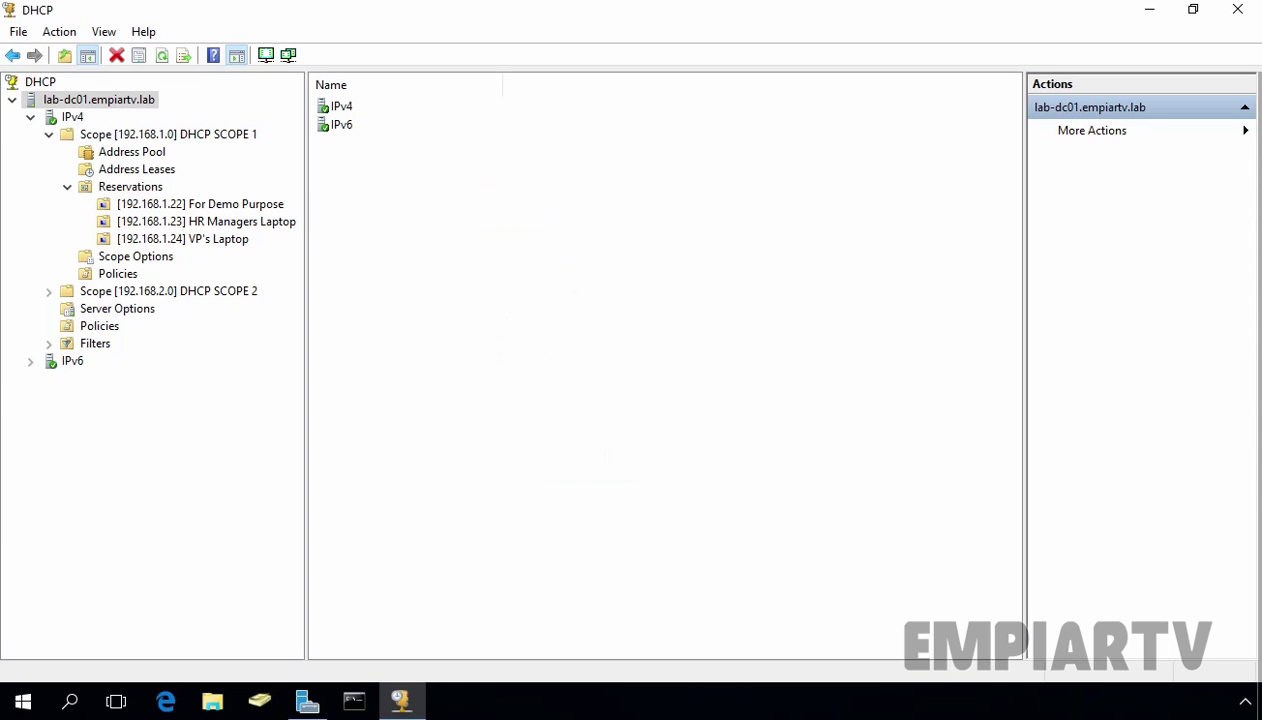
Open the DHCP-BACKUP folder on New Volume (E:) in File Explorer and examine the backed-up files
{"action": "left_click", "coordinate": [212, 703]}
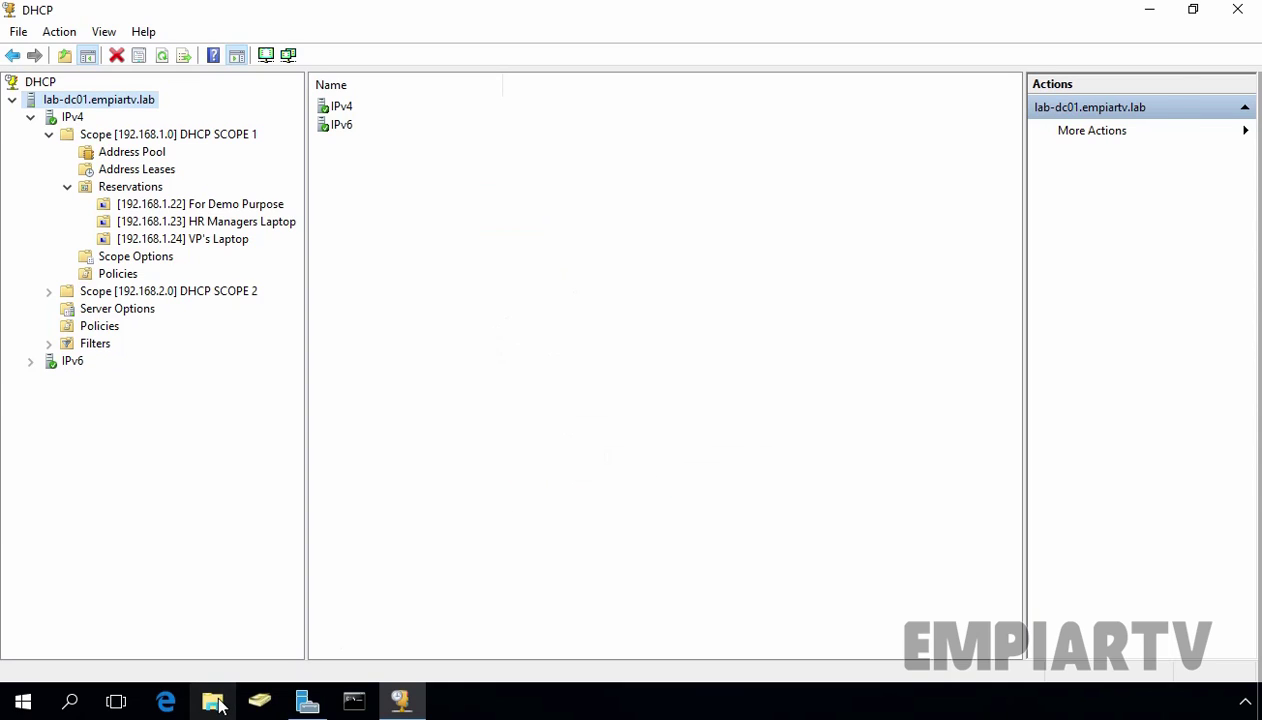
{"action": "left_click", "coordinate": [160, 290]}
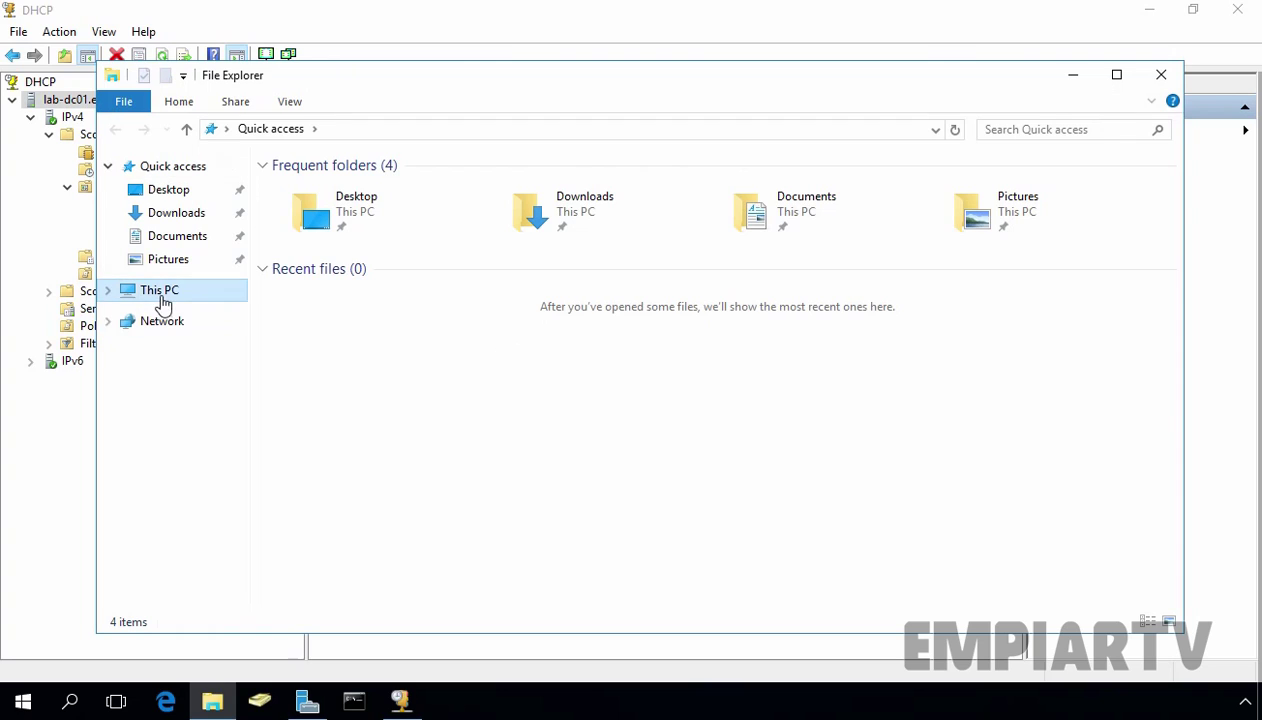
{"action": "double_click", "coordinate": [884, 352]}
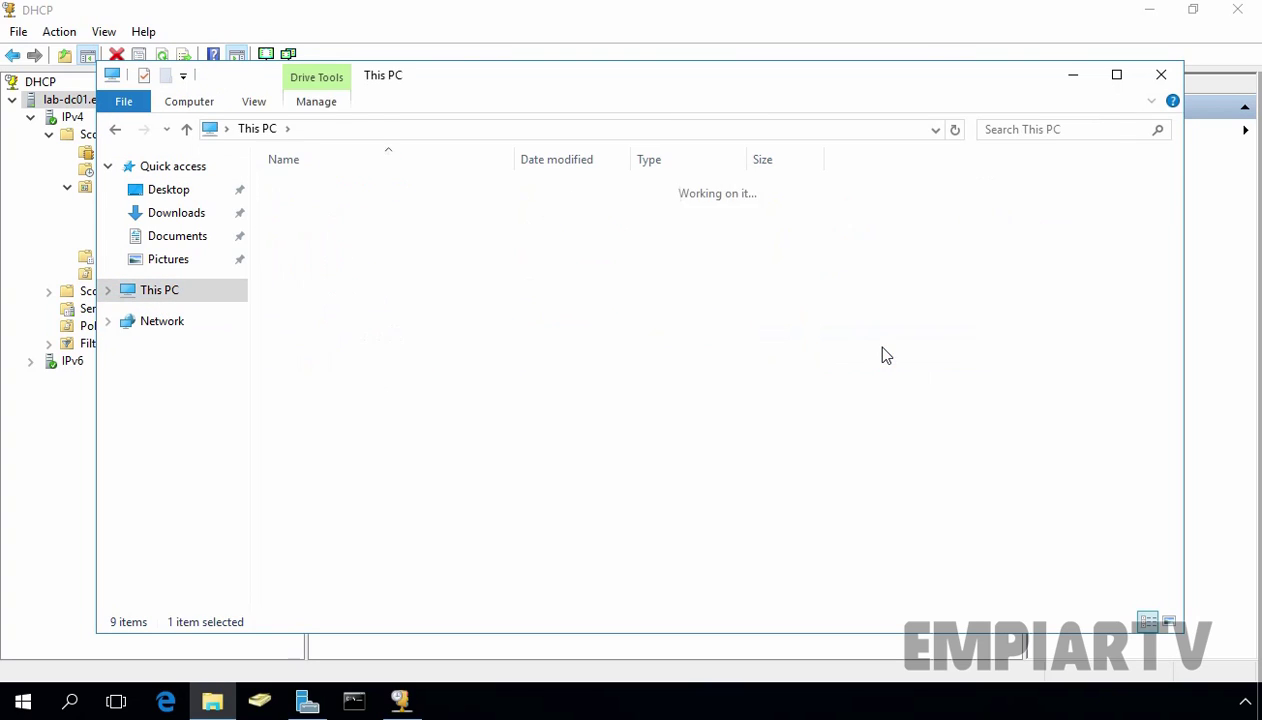
{"action": "left_click", "coordinate": [338, 193]}
{"action": "double_click", "coordinate": [338, 193]}
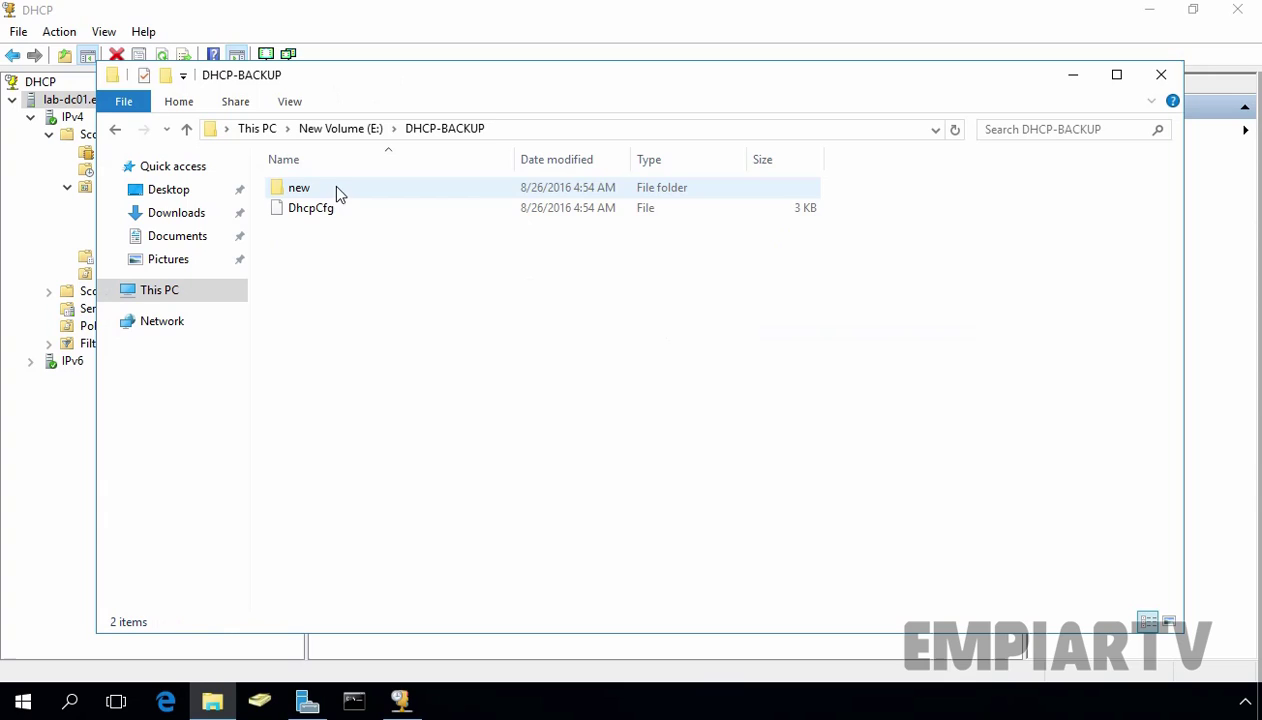
{"action": "left_click_drag", "start_coordinate": [504, 318], "coordinate": [295, 188]}
{"action": "left_click", "coordinate": [337, 293]}
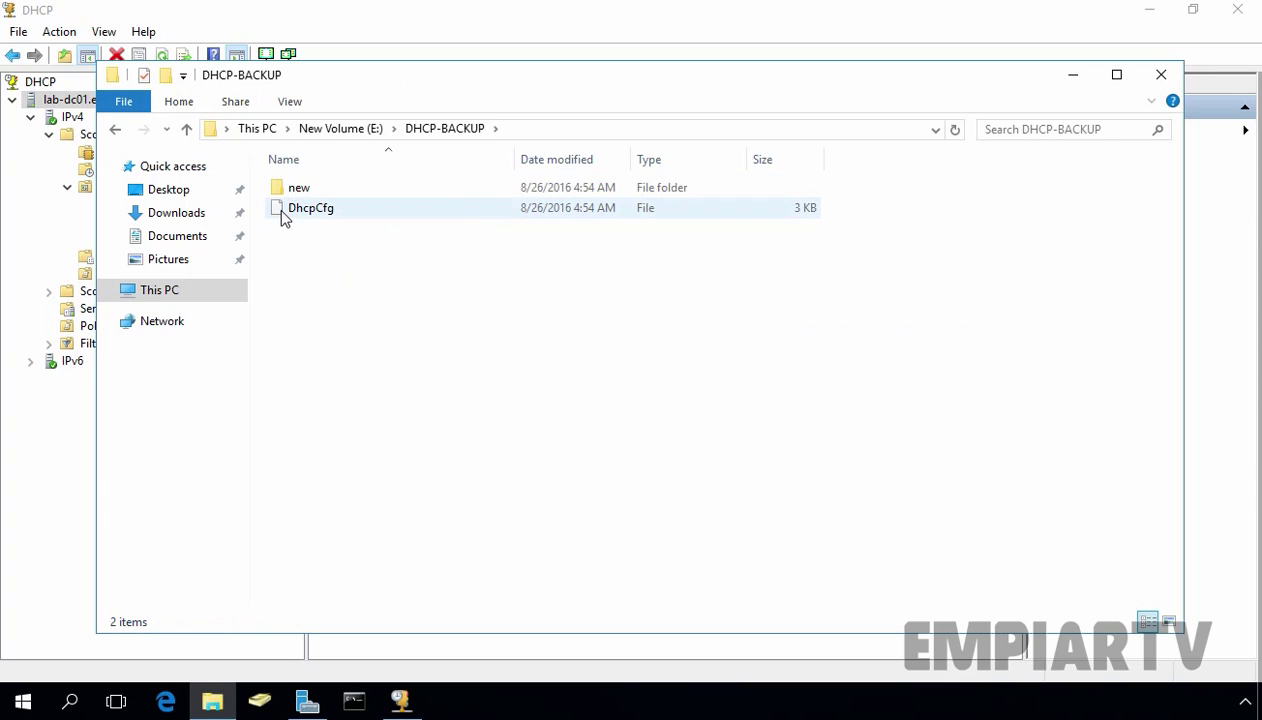
Minimize the DHCP-BACKUP folder window and delete the active scope [192.168.2.0] DHCP SCOPE 2 from the DHCP server
{"action": "left_click", "coordinate": [289, 214]}
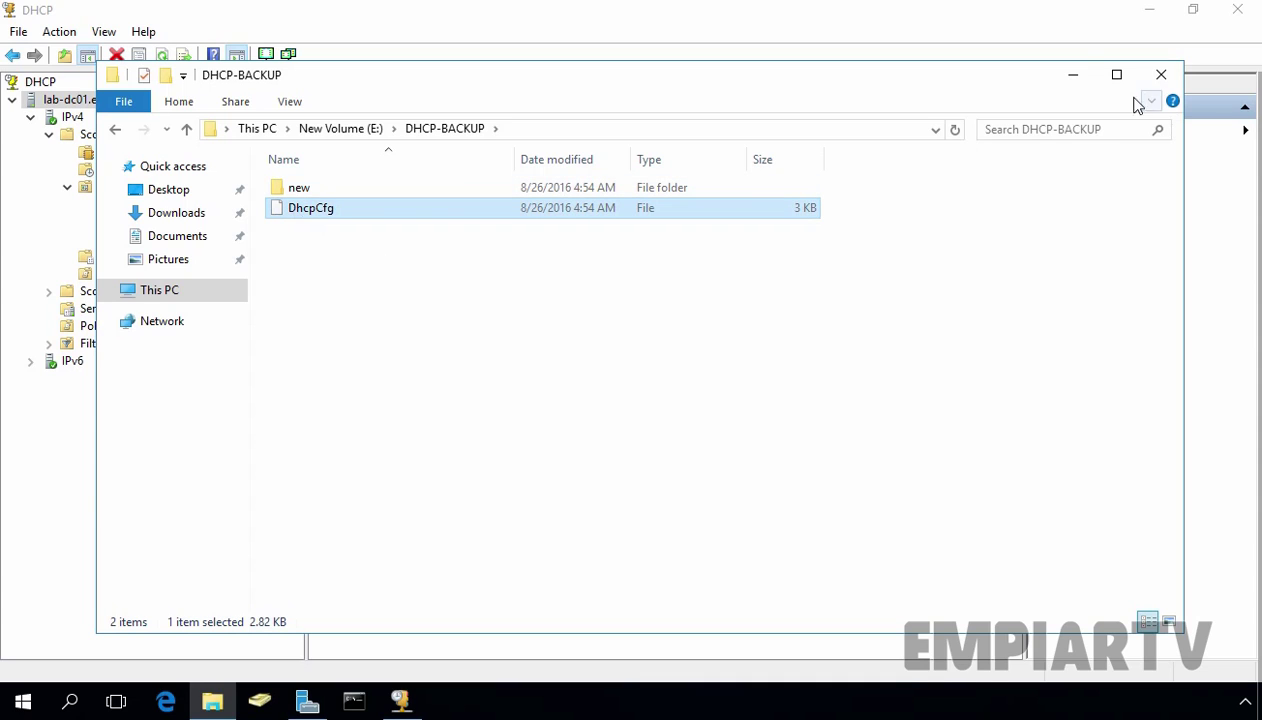
{"action": "left_click", "coordinate": [1073, 82]}
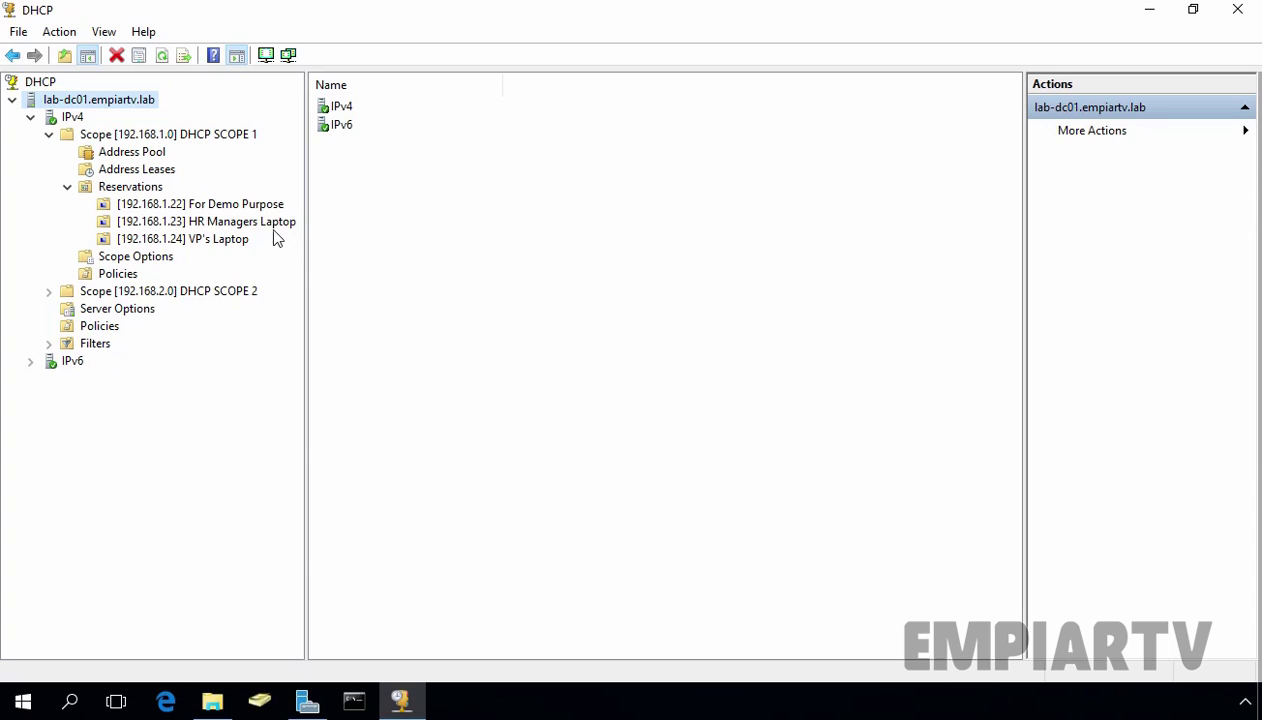
{"action": "double_click", "coordinate": [199, 293]}
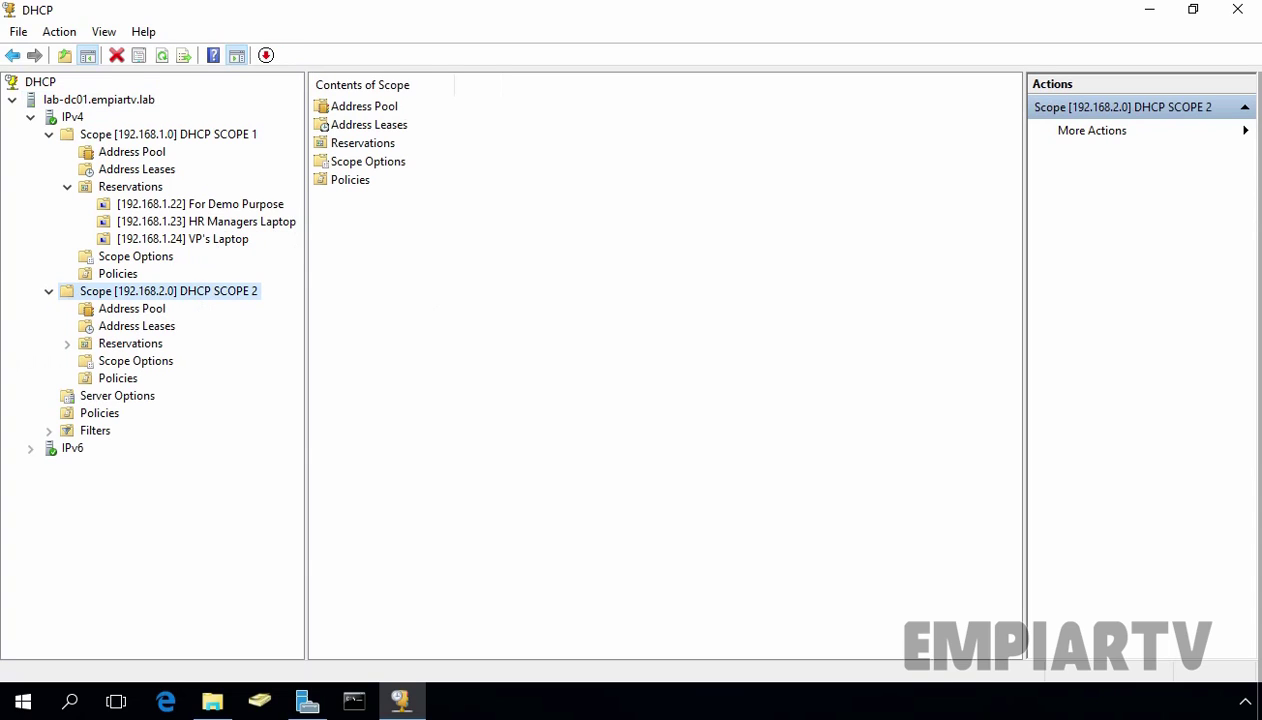
{"action": "right_click", "coordinate": [199, 295]}
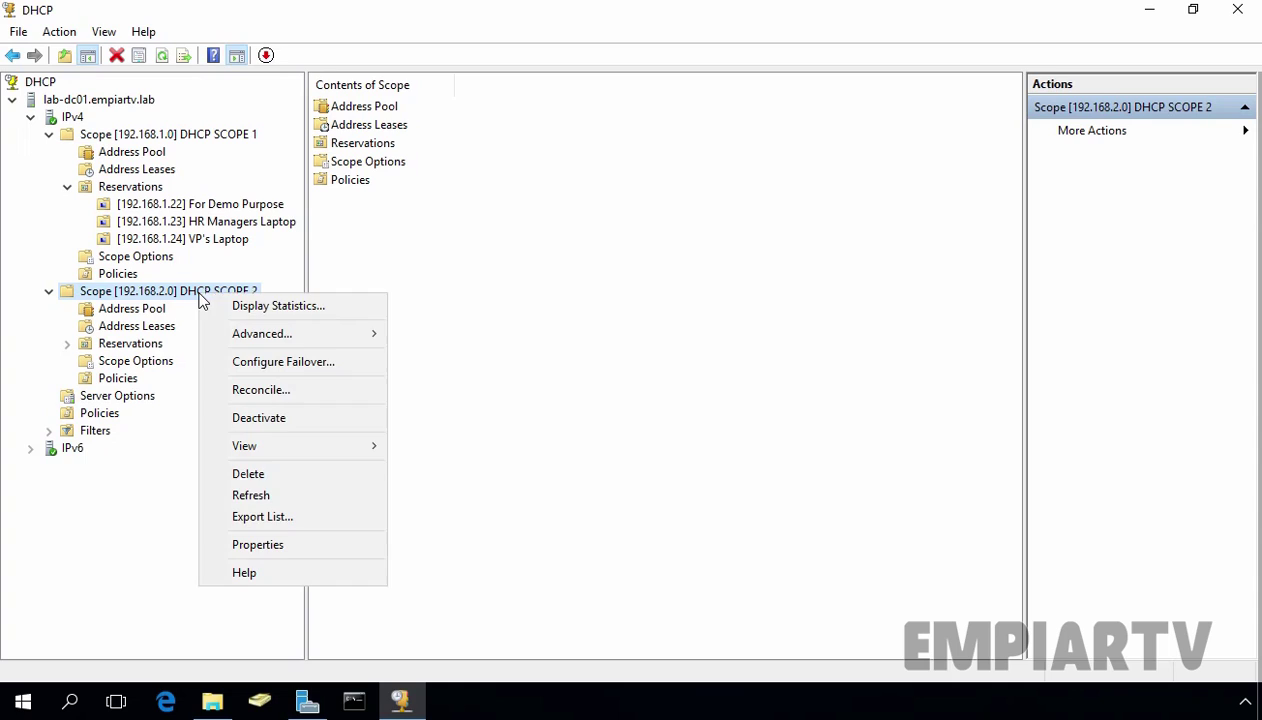
{"action": "left_click", "coordinate": [248, 473]}
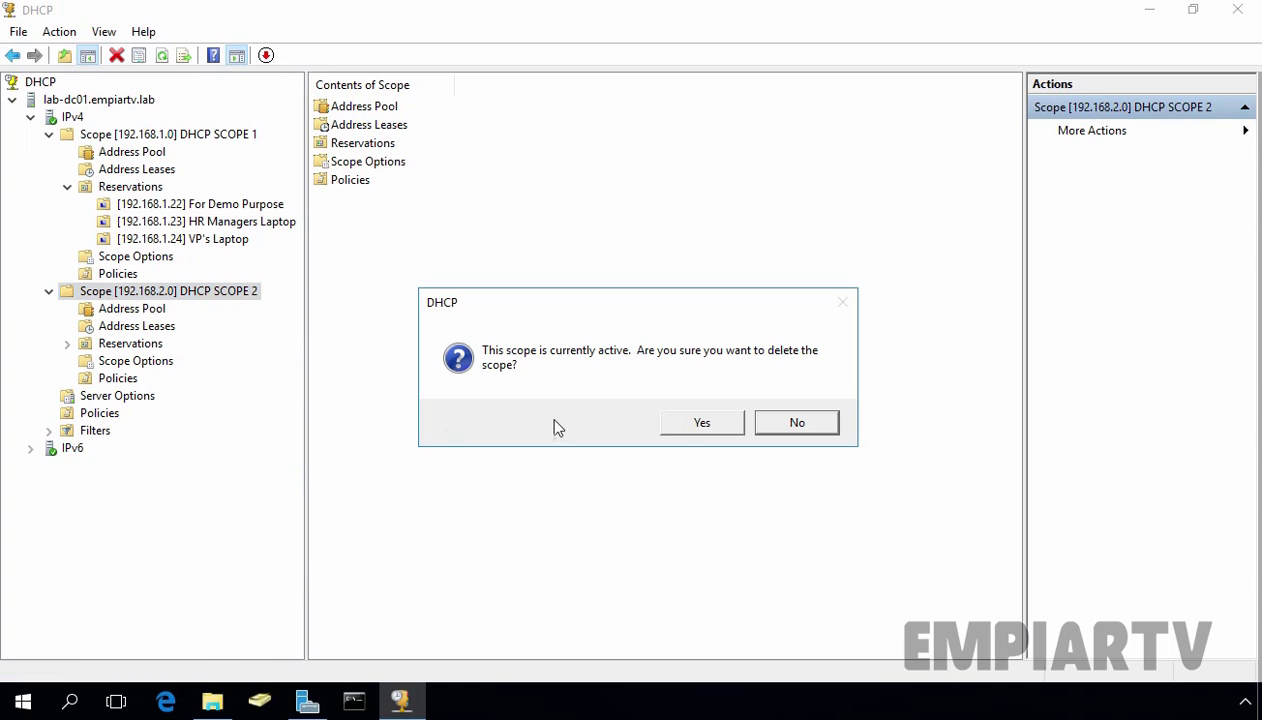
{"action": "left_click", "coordinate": [673, 428]}
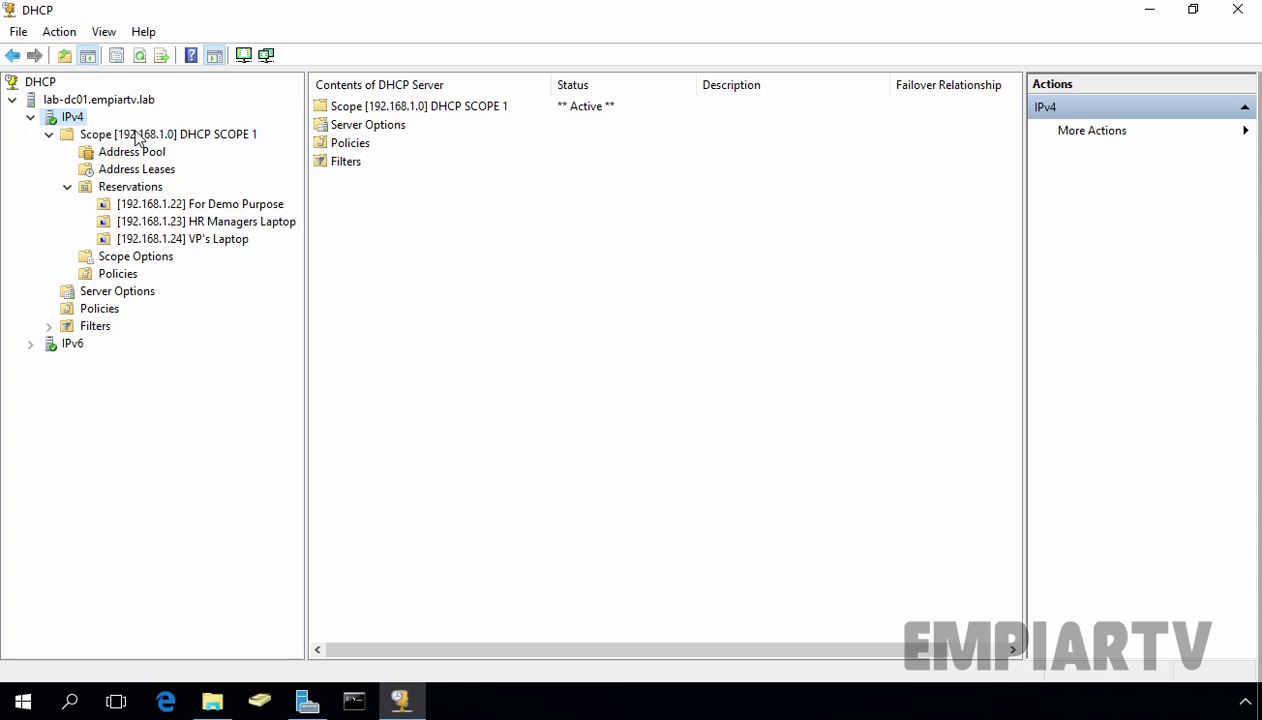
Start a restore of the DHCP server lab-dc01.empiartv.lab and expand New Volume (E:) as the source drive
{"action": "left_click", "coordinate": [60, 100]}
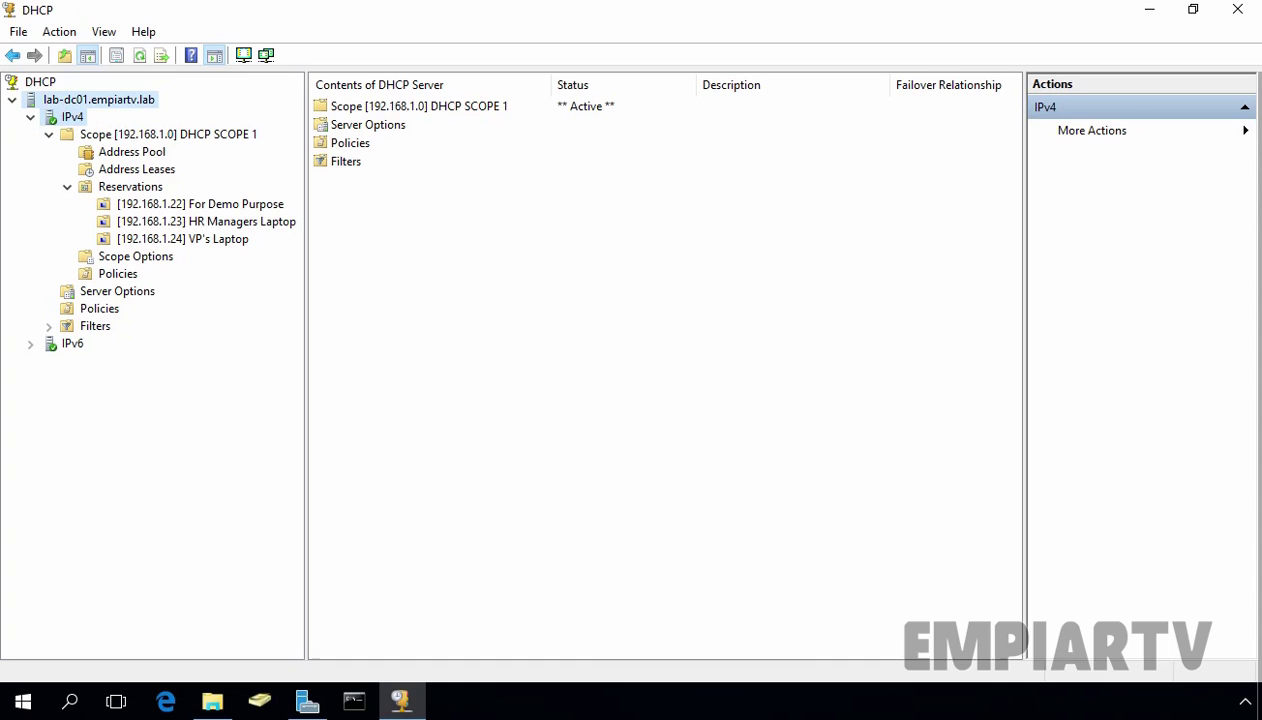
{"action": "right_click", "coordinate": [59, 100]}
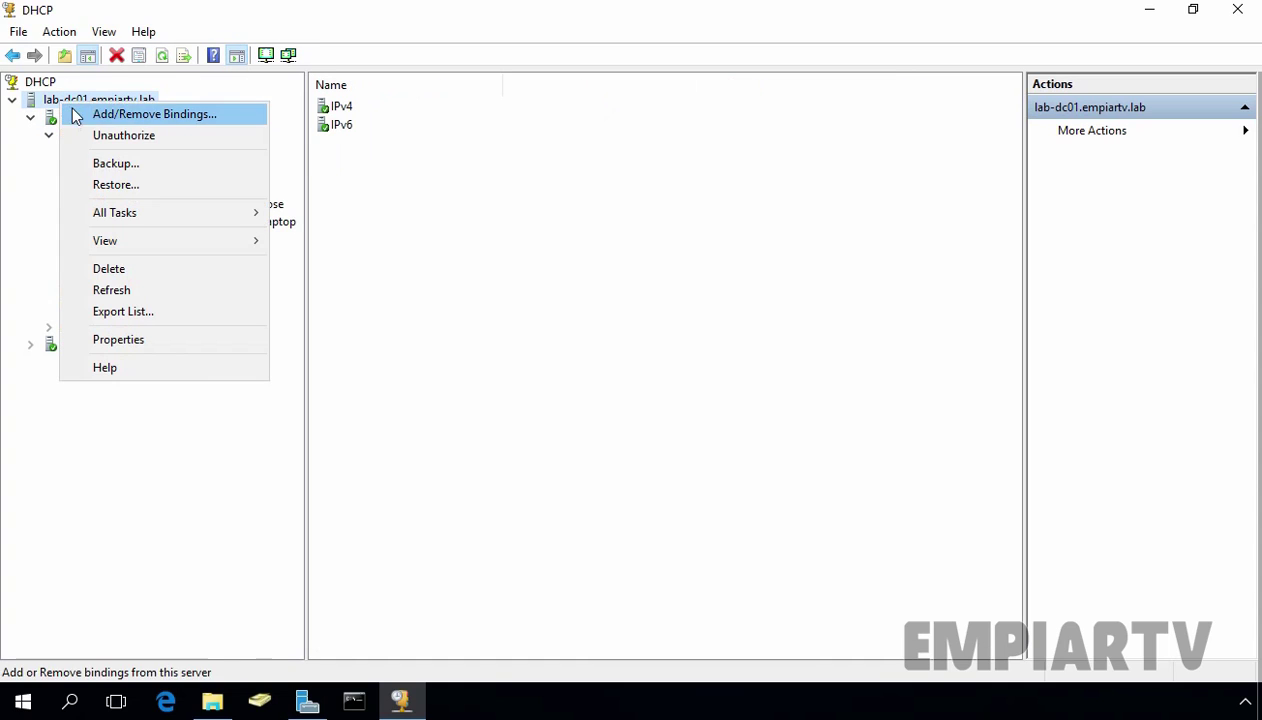
{"action": "left_click", "coordinate": [112, 186]}
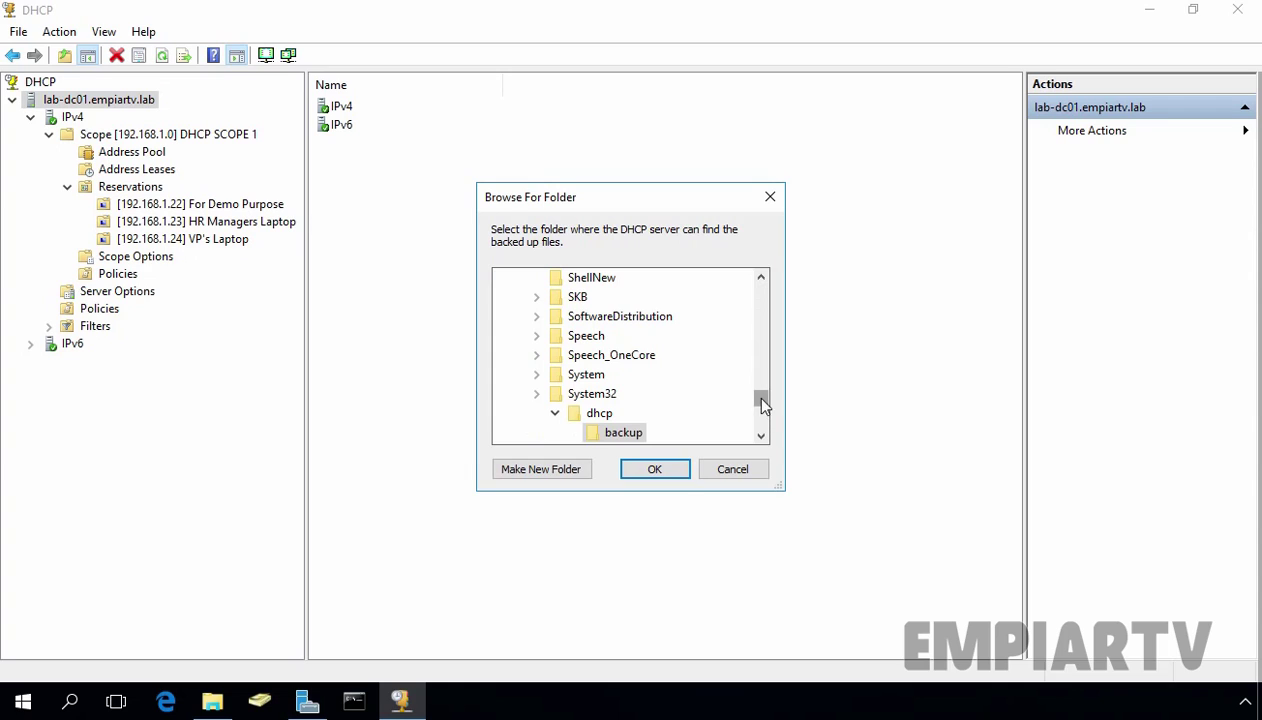
{"action": "left_click_drag", "start_coordinate": [762, 403], "coordinate": [752, 274]}
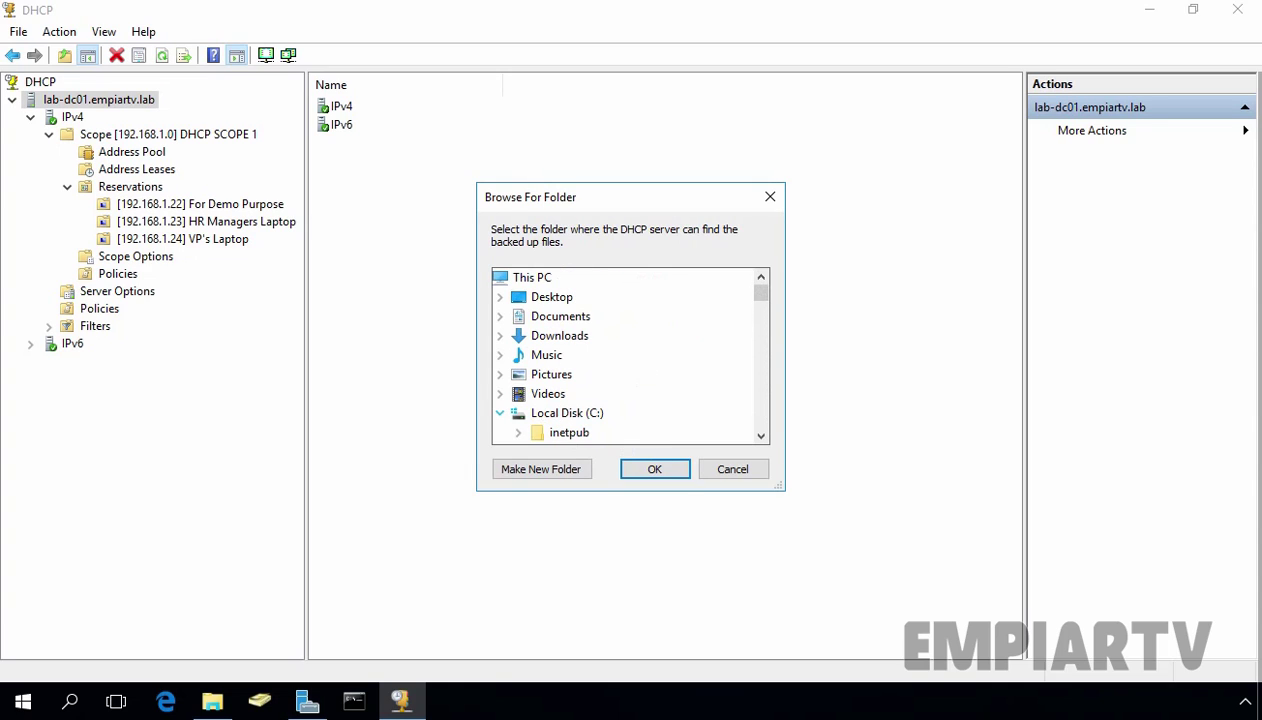
{"action": "double_click", "coordinate": [567, 413]}
{"action": "scroll", "coordinate": [725, 400], "scroll_direction": "down", "scroll_amount": 1}
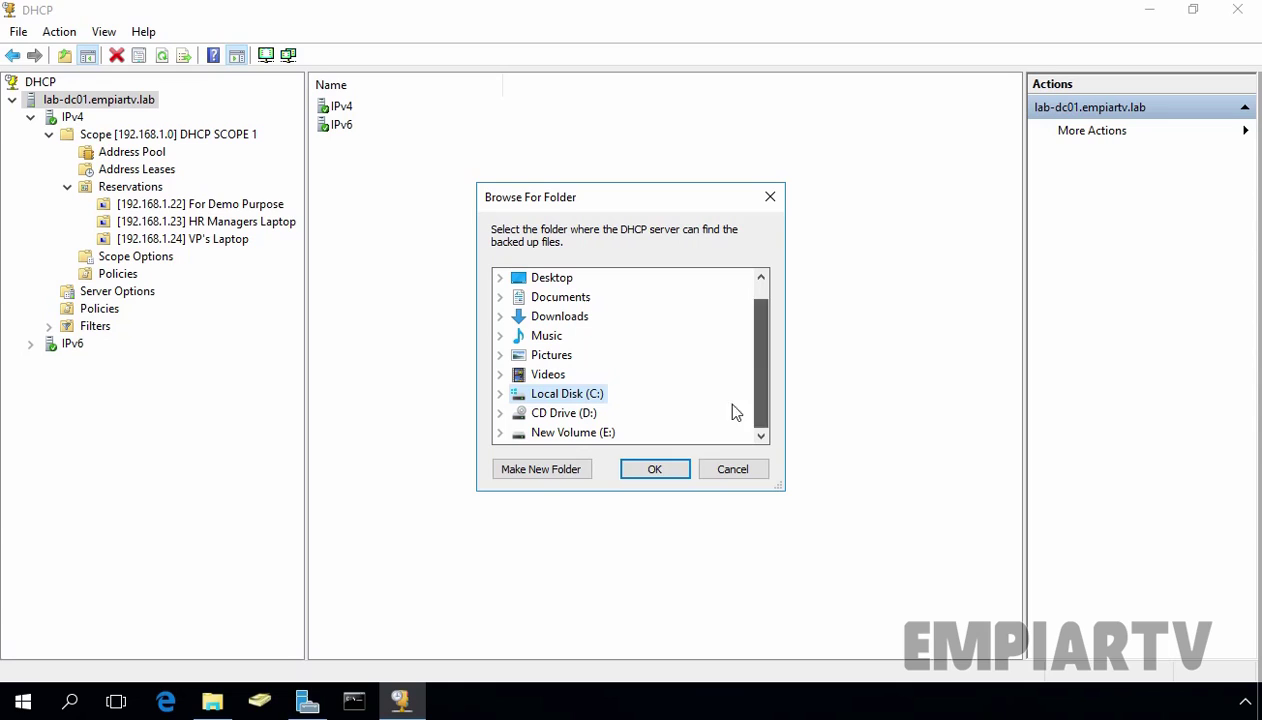
{"action": "double_click", "coordinate": [566, 436]}
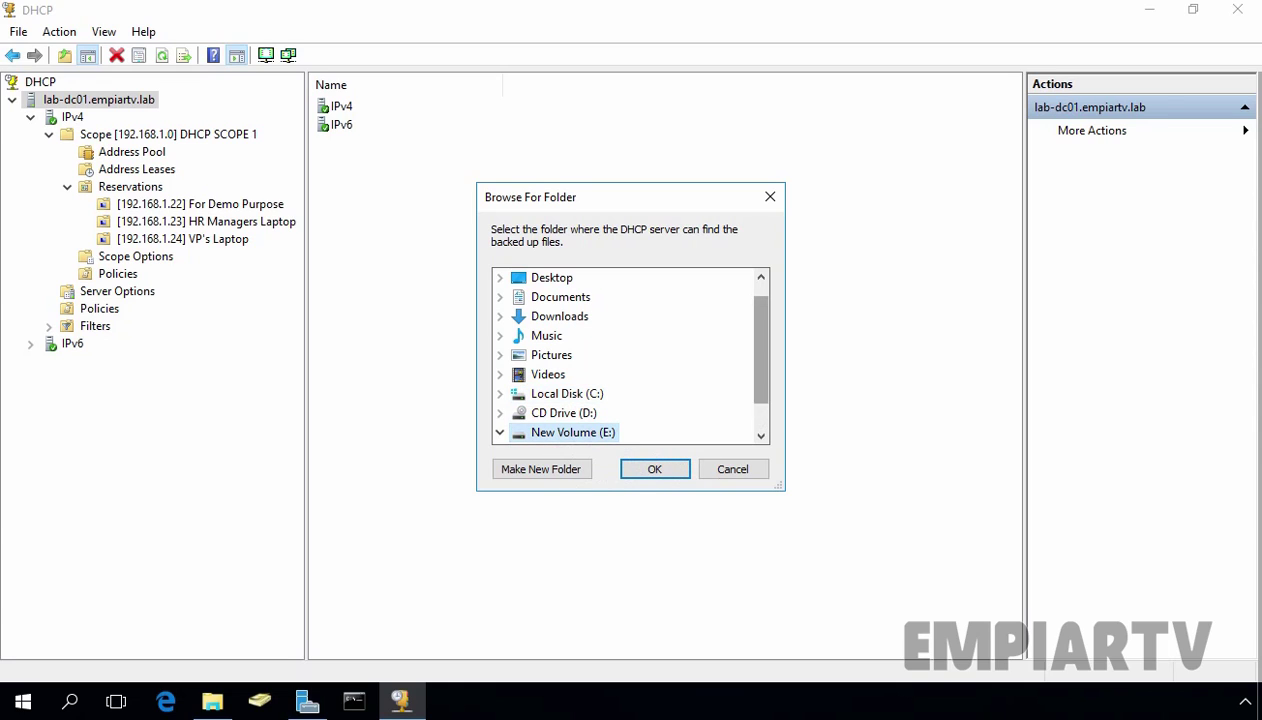
Restore the server from the DHCP-BACKUP folder, agreeing to stop and restart the DHCP service
{"action": "scroll", "coordinate": [755, 425], "scroll_direction": "down", "scroll_amount": 2}
{"action": "left_click", "coordinate": [578, 412]}
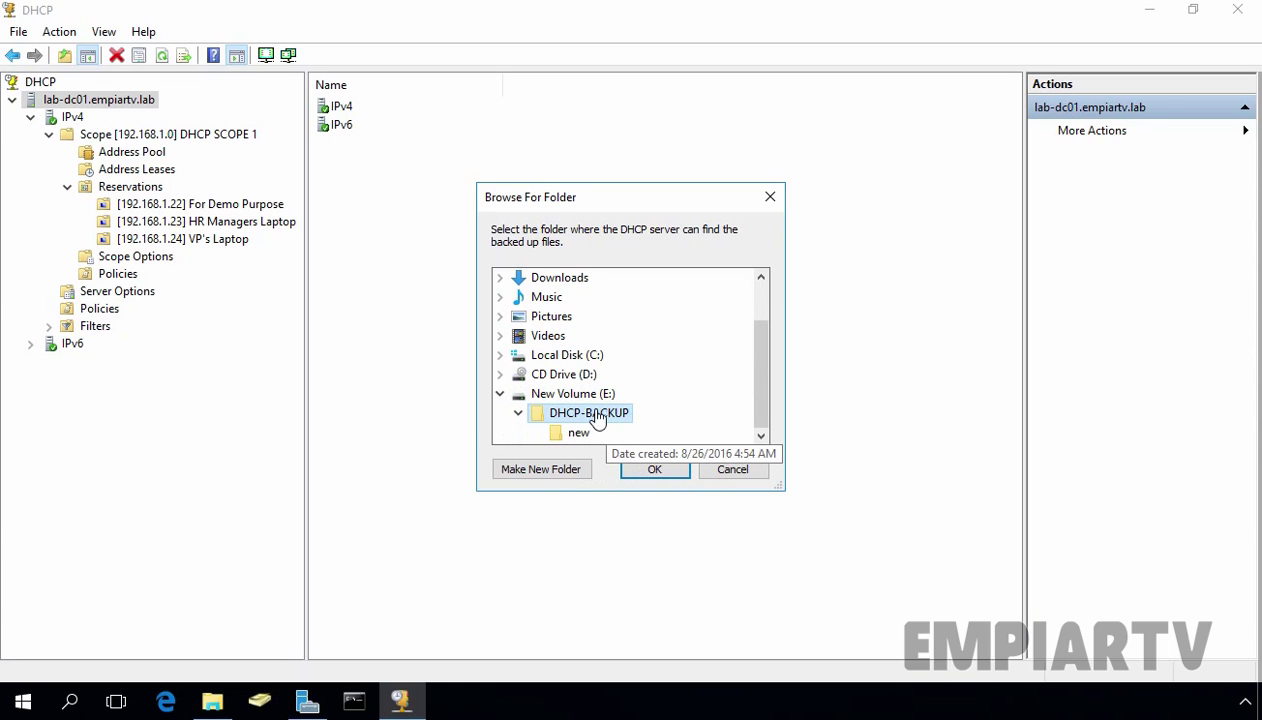
{"action": "left_click", "coordinate": [655, 471]}
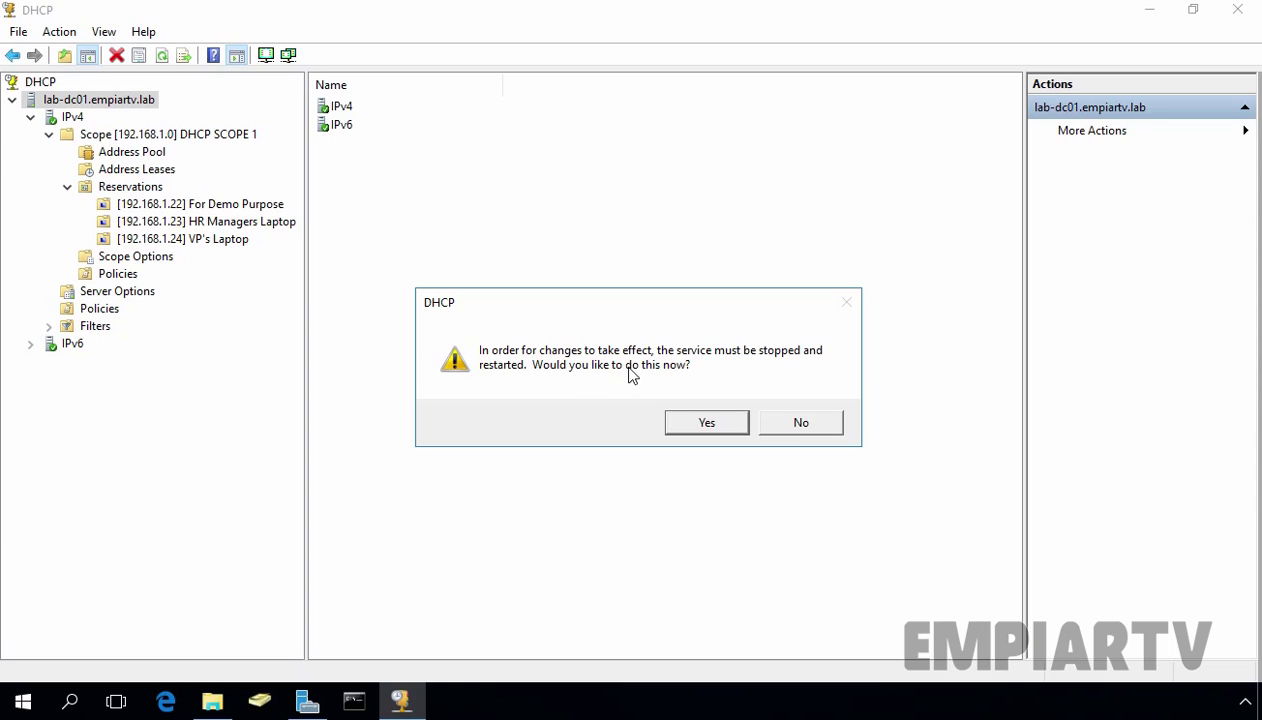
{"action": "left_click", "coordinate": [700, 423]}
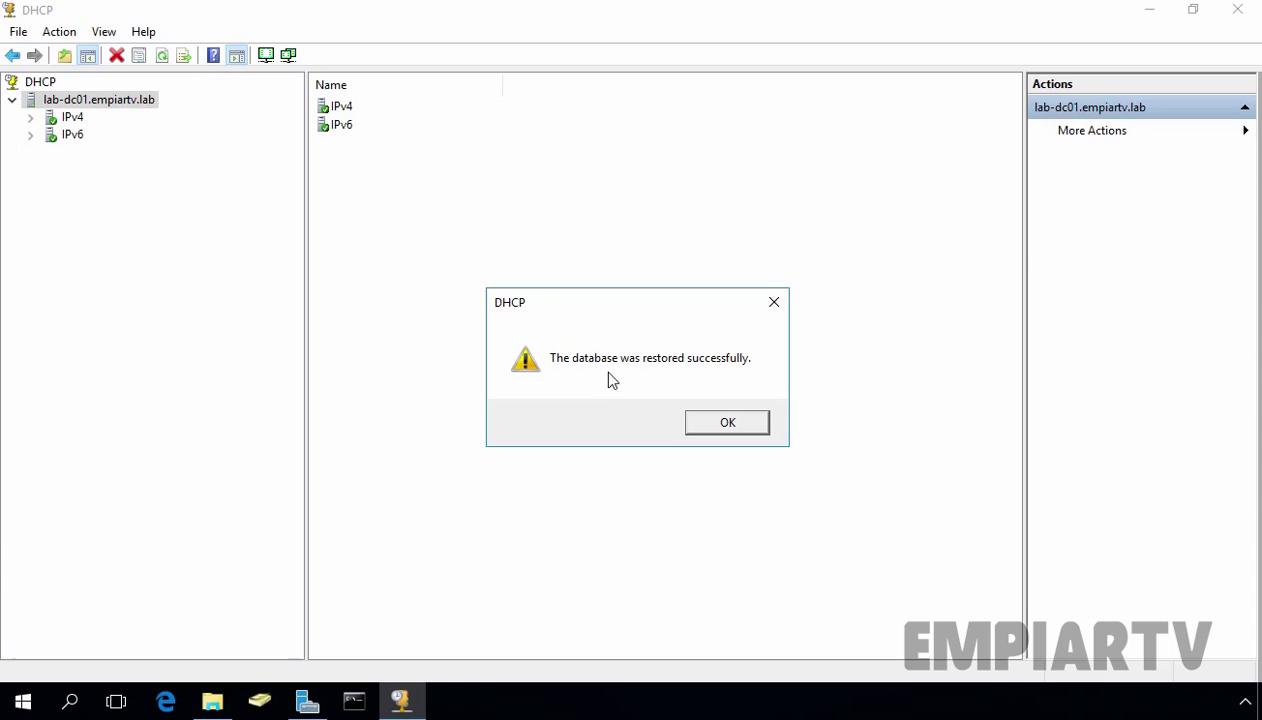
{"action": "left_click", "coordinate": [724, 425]}
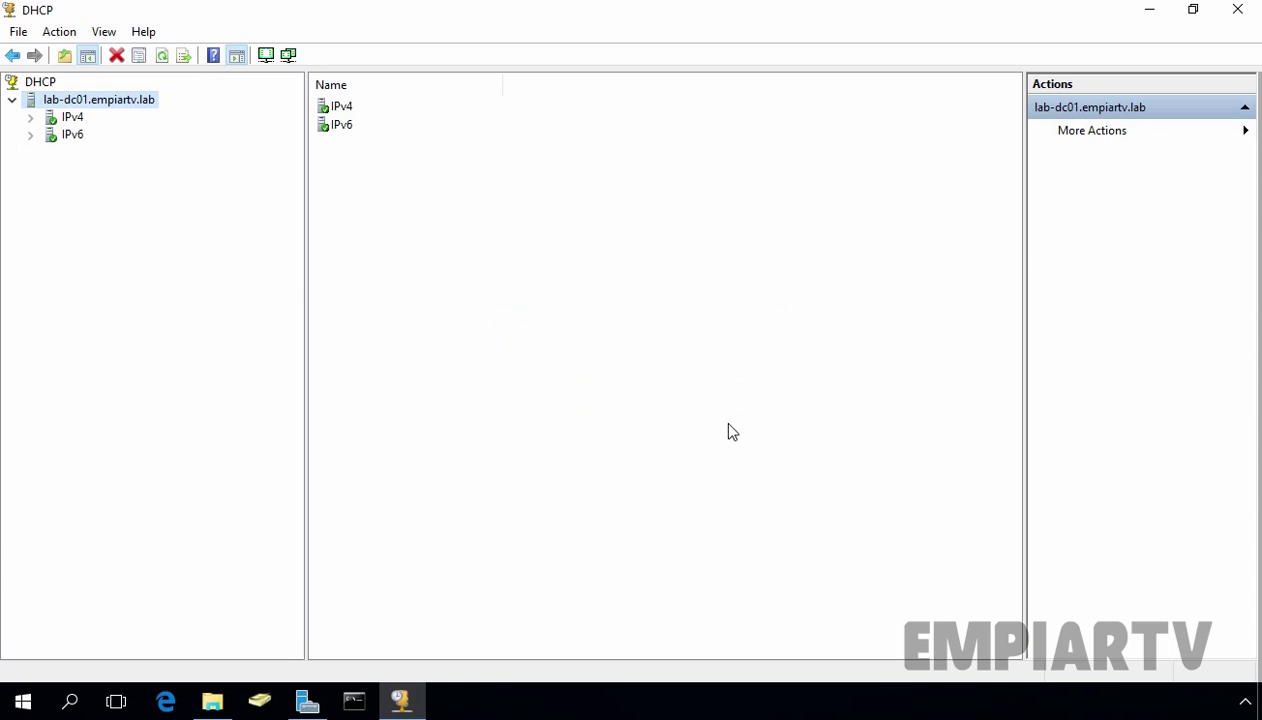
Expand IPv4 under the restored server and open Scope [192.168.2.0] DHCP SCOPE 2 to check the restored scopes
{"action": "double_click", "coordinate": [56, 102]}
{"action": "double_click", "coordinate": [60, 102]}
{"action": "double_click", "coordinate": [69, 118]}
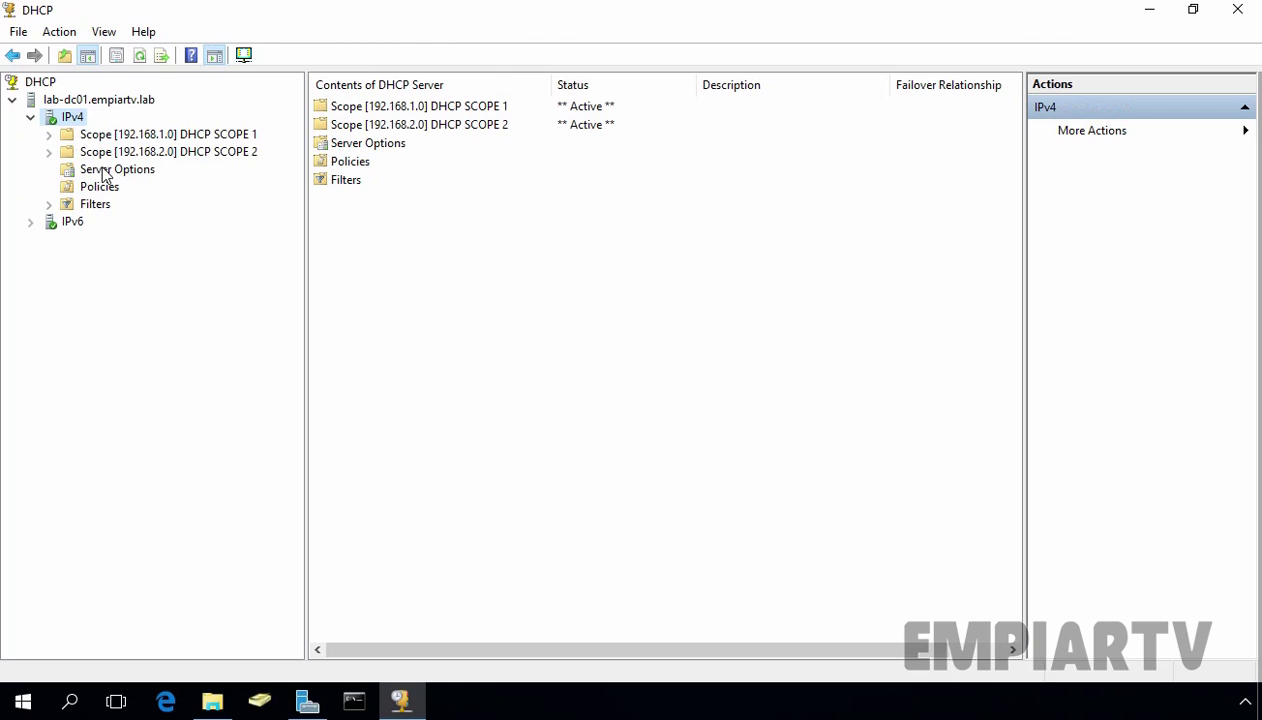
{"action": "double_click", "coordinate": [104, 153]}
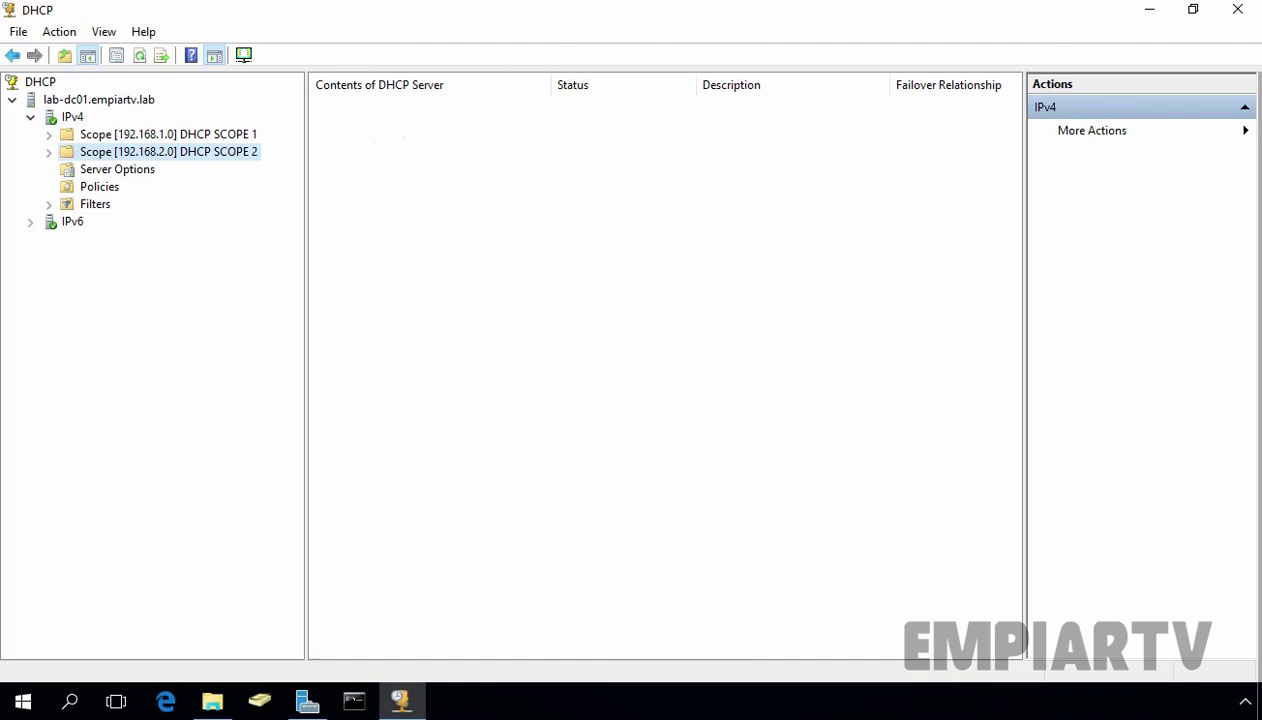